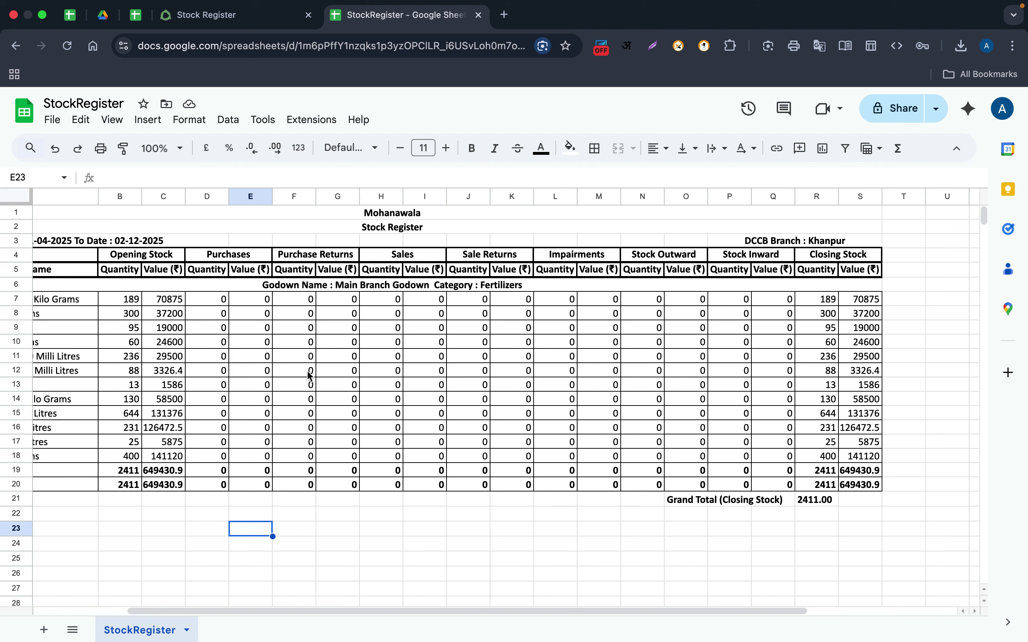
Step: Narrow column A slightly and delete the two Purchase Returns columns, F and G
scroll(235, 329, left, 3)
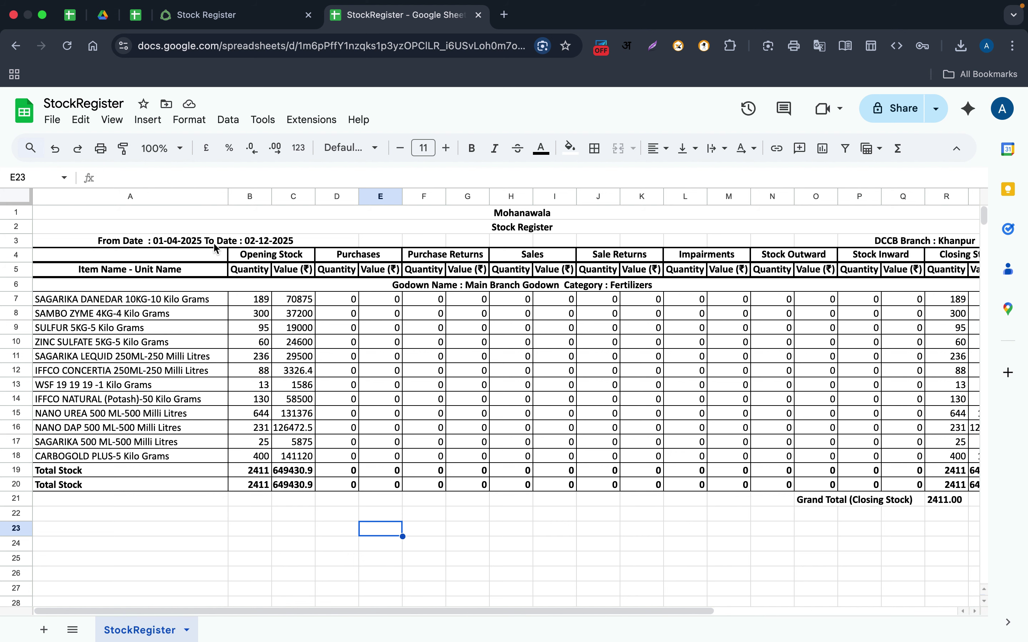
drag(228, 196, 193, 196)
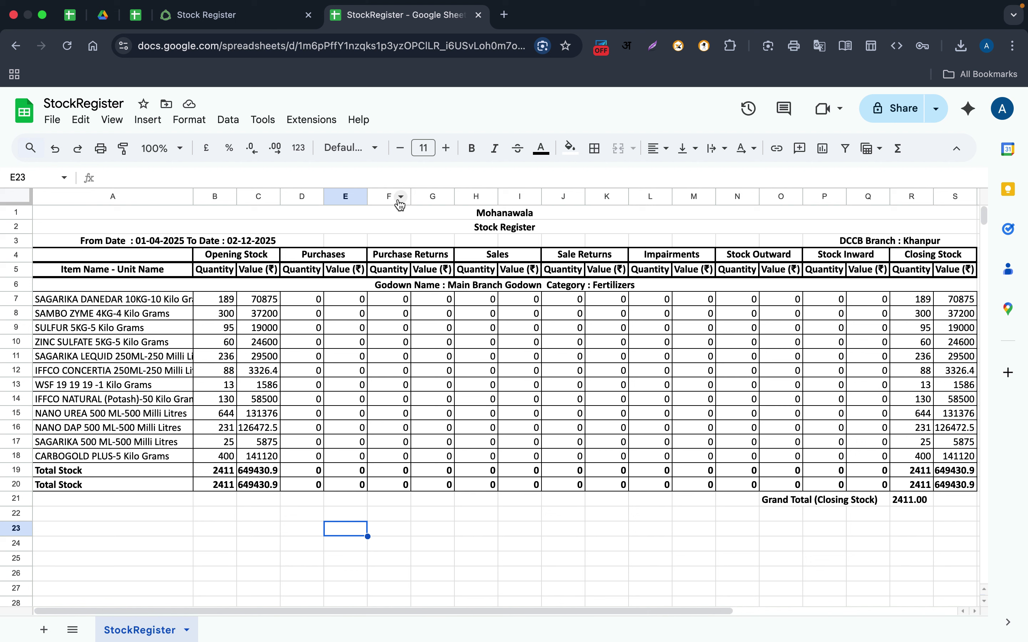
click(388, 195)
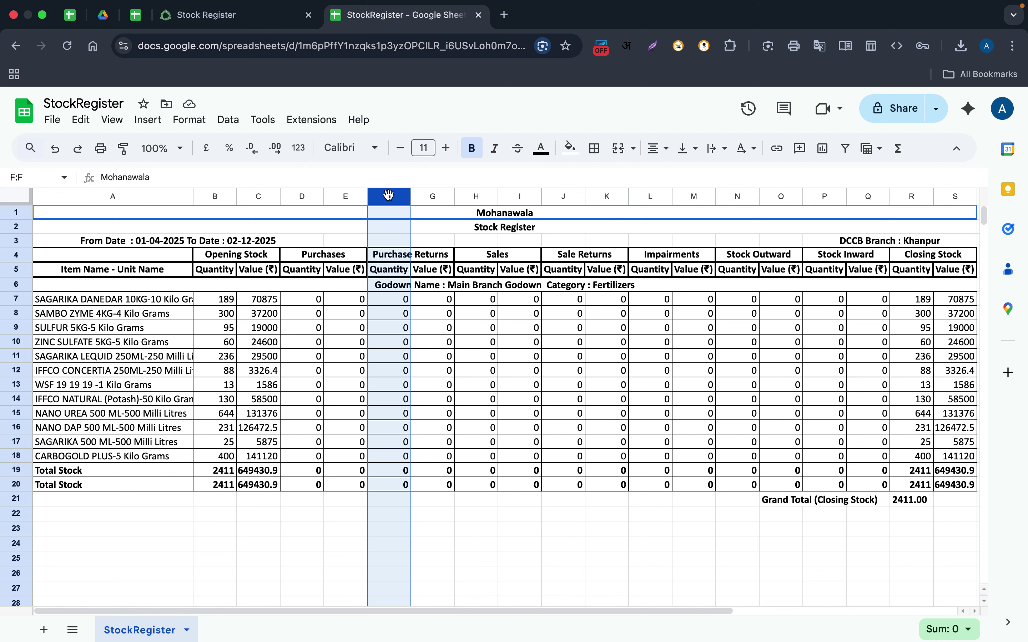
shift+click(431, 196)
right_click(432, 197)
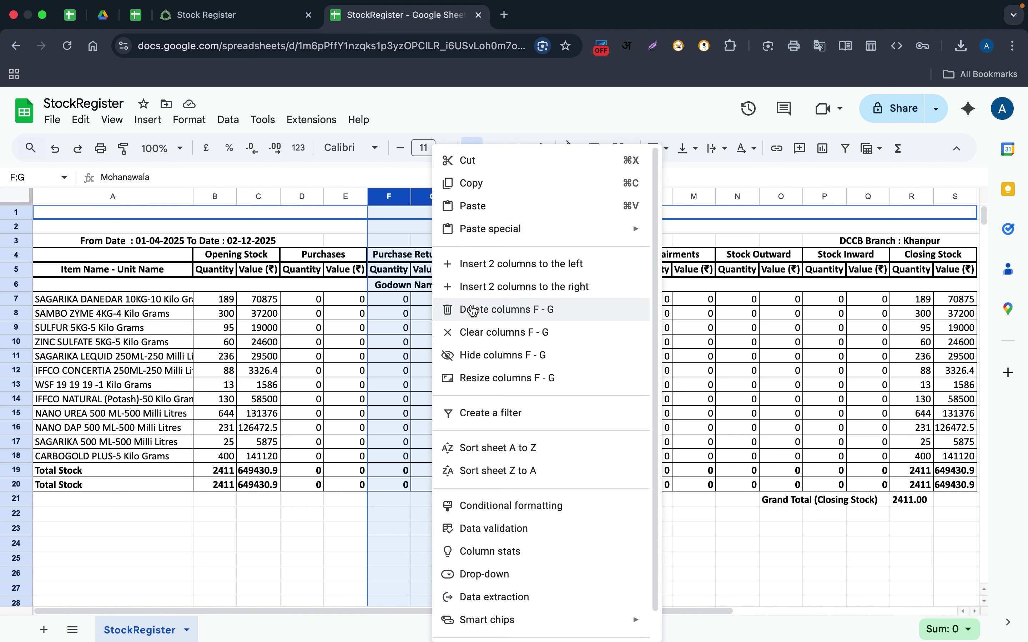
click(483, 314)
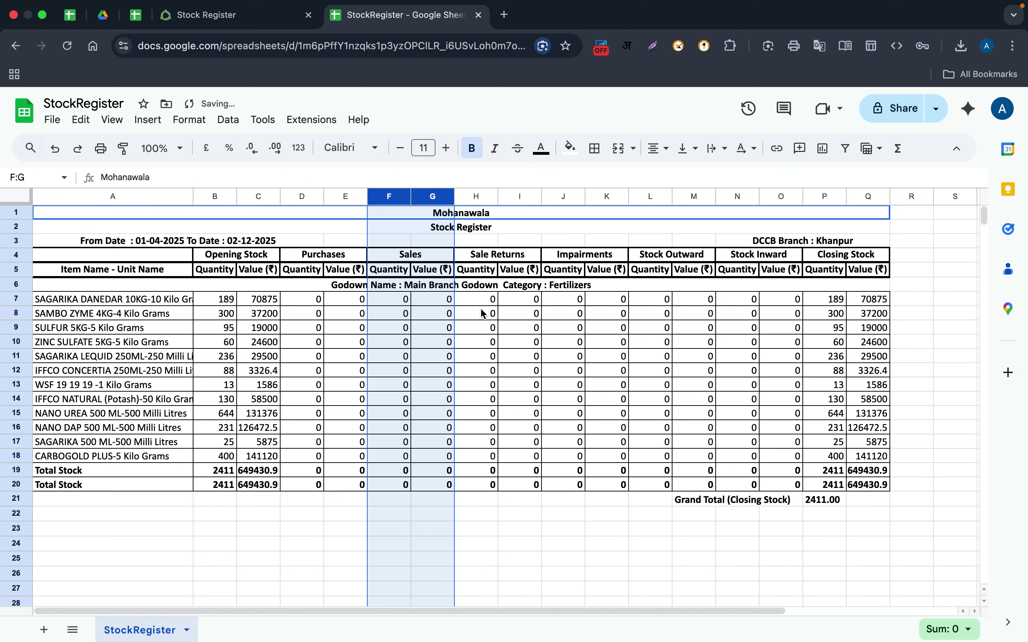
Step: Delete columns H through O, covering Sale Returns, Impairments, Stock Outward and Stock Inward
click(476, 191)
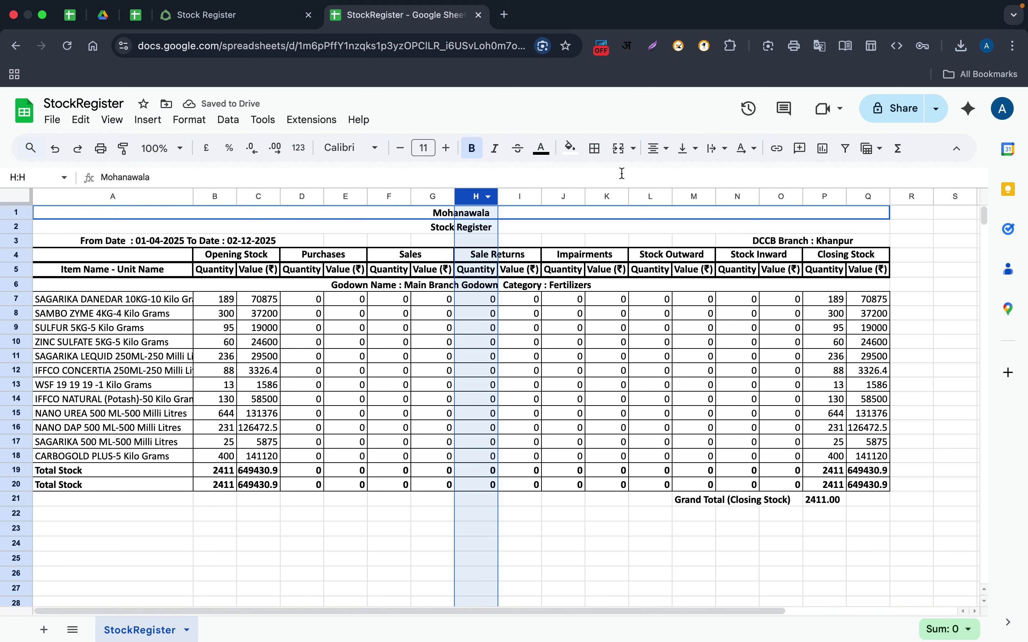
shift+click(781, 197)
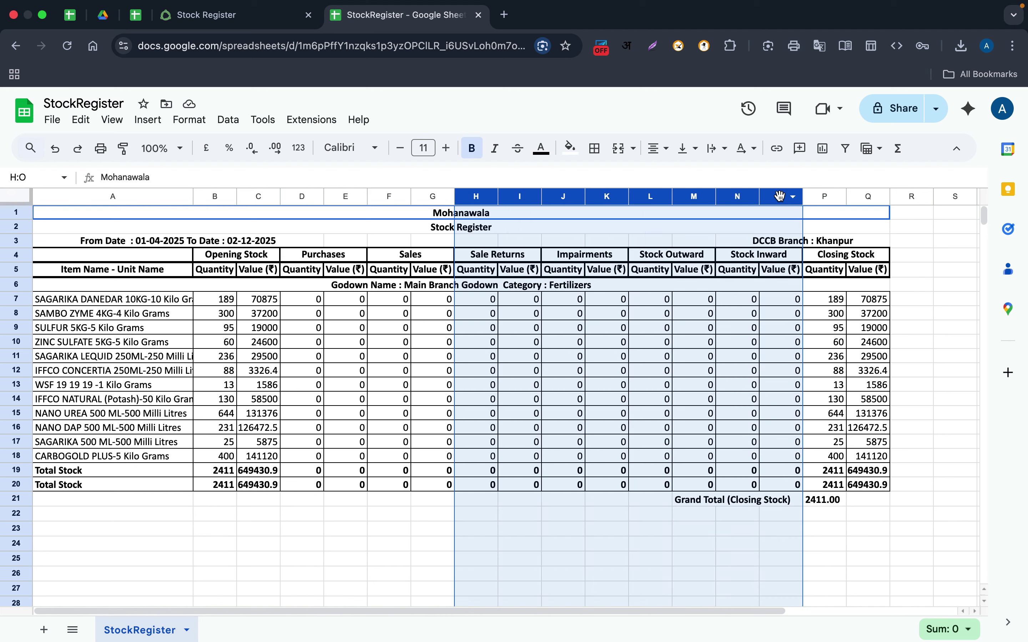
right_click(724, 204)
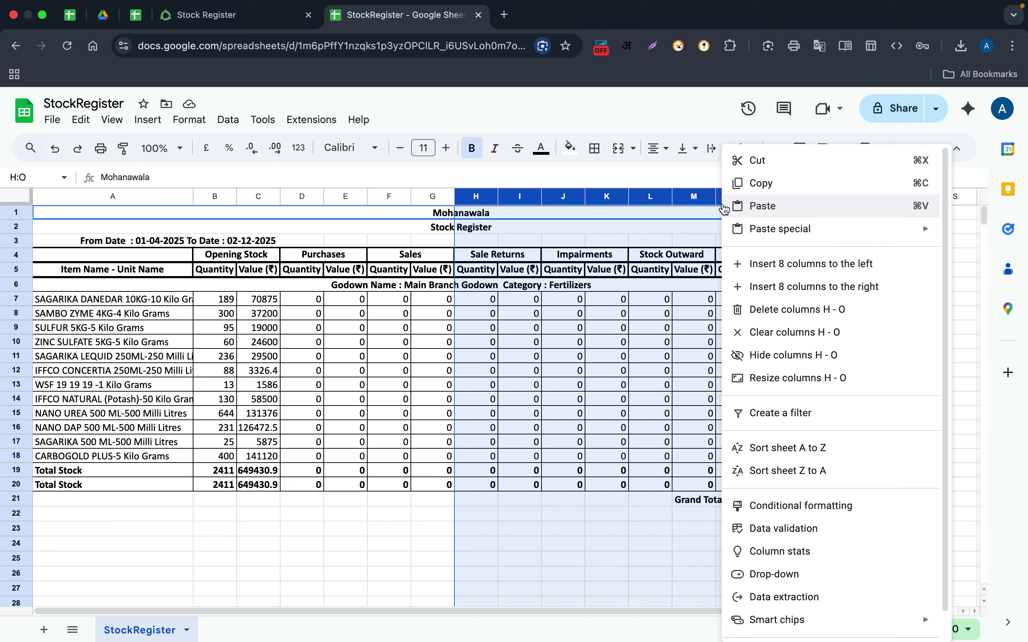
click(763, 314)
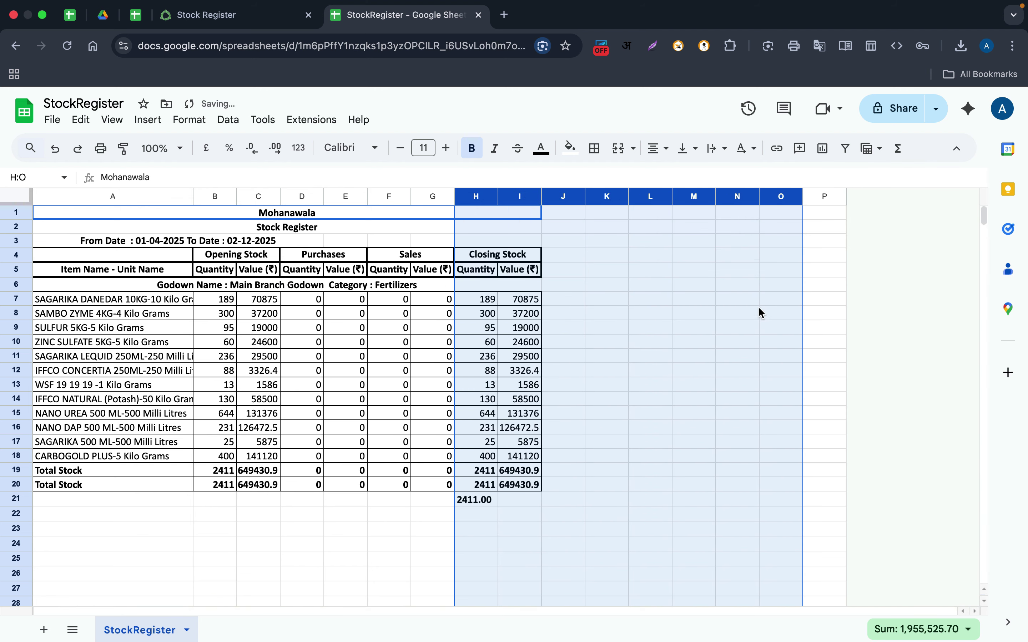
click(632, 308)
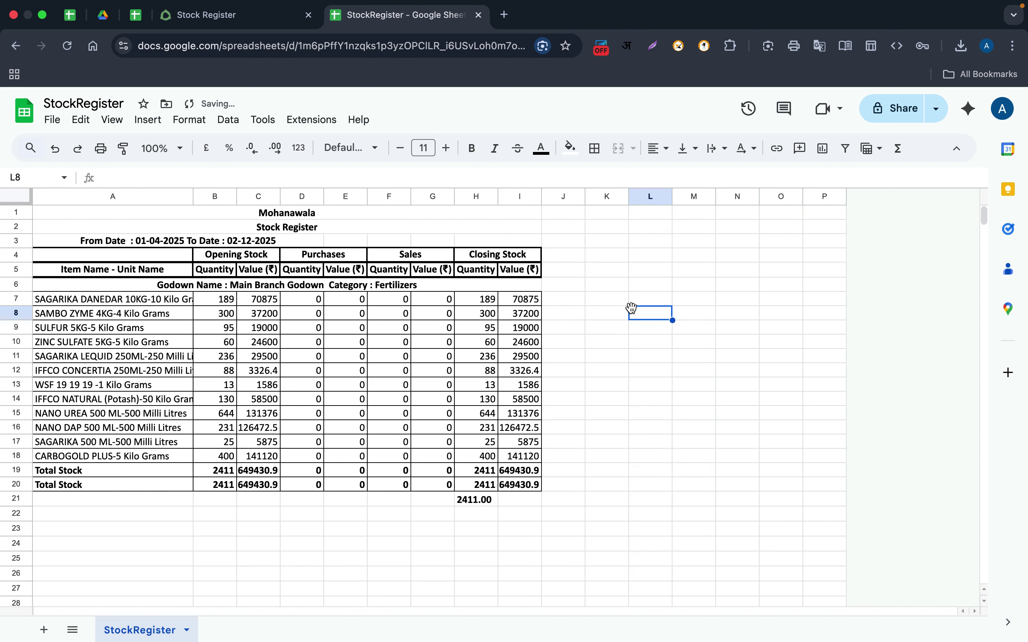
click(229, 257)
click(320, 259)
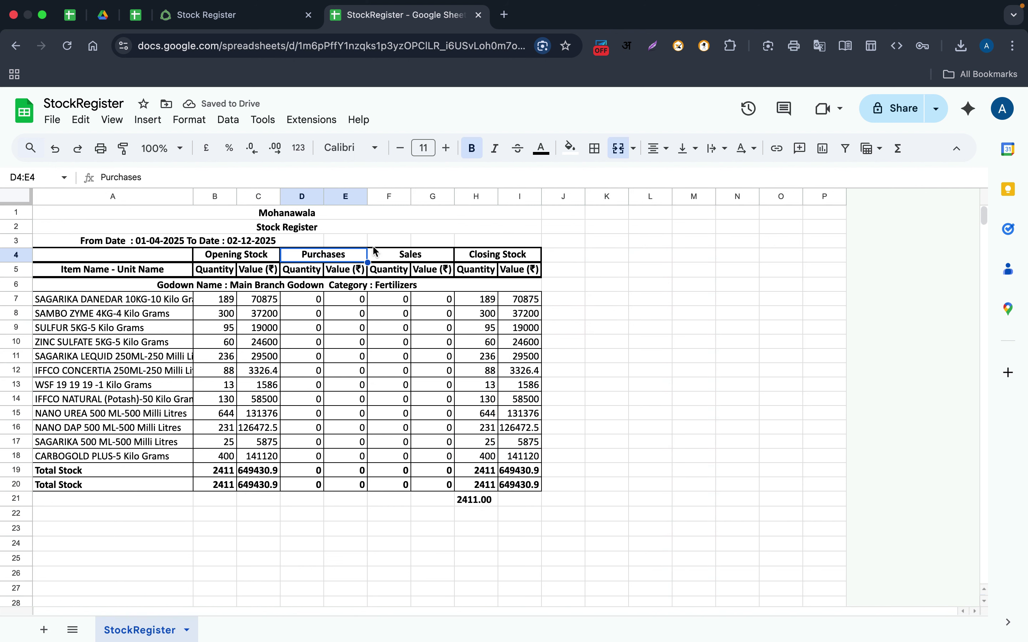
click(431, 260)
click(508, 258)
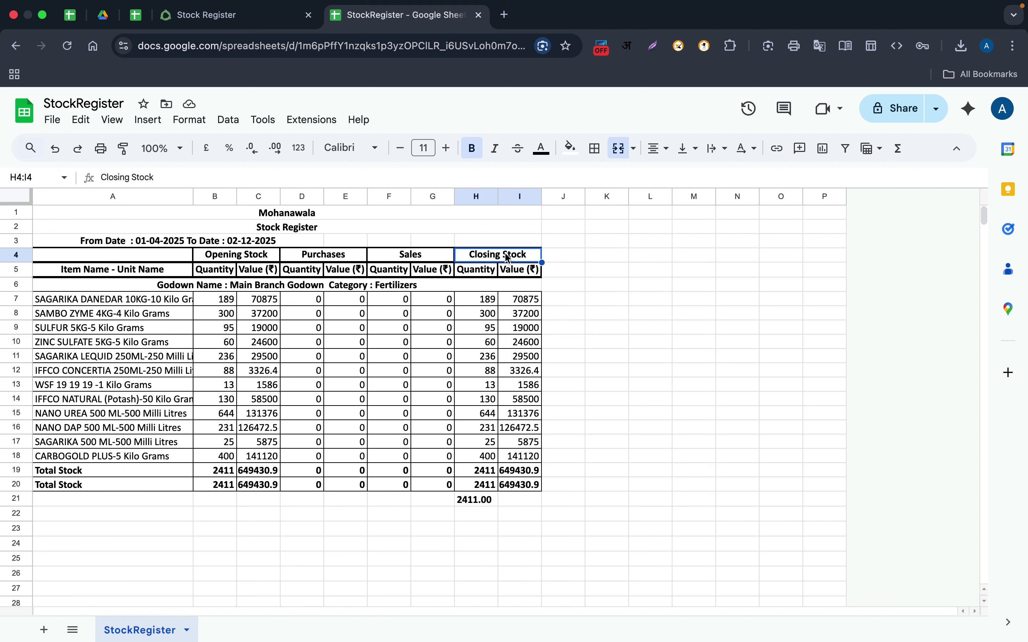
Step: Clear the Closing Stock figures in H7:I20 and the total figures in B19:H21
click(489, 303)
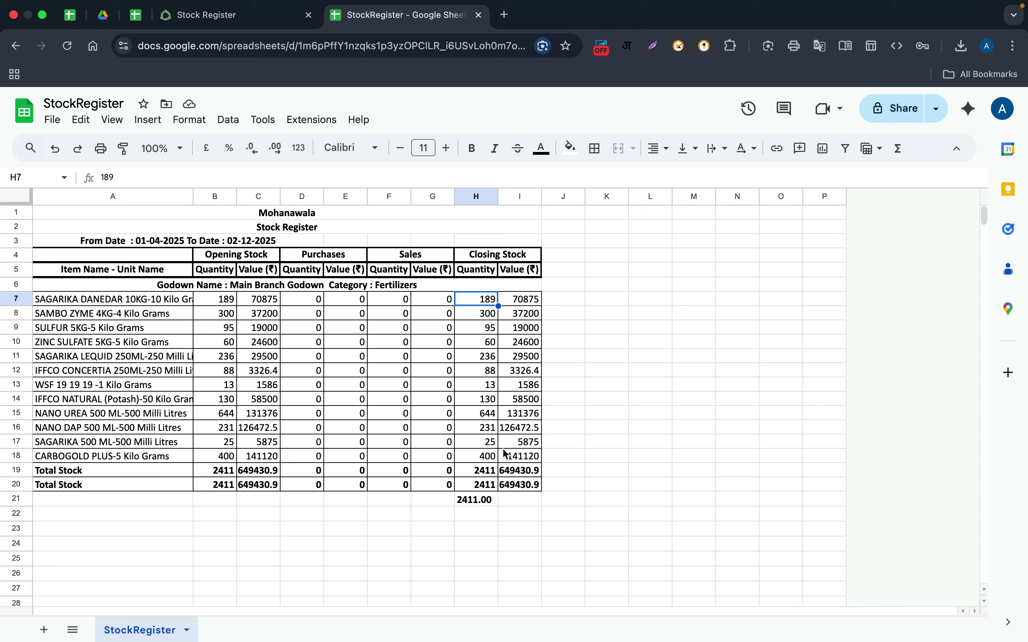
shift+click(514, 489)
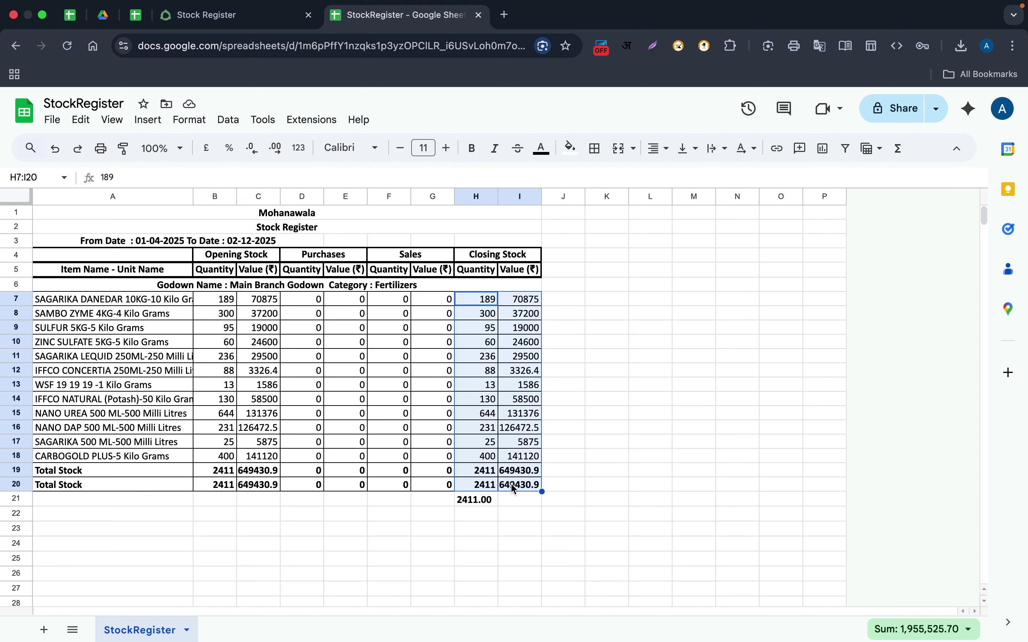
key(Delete)
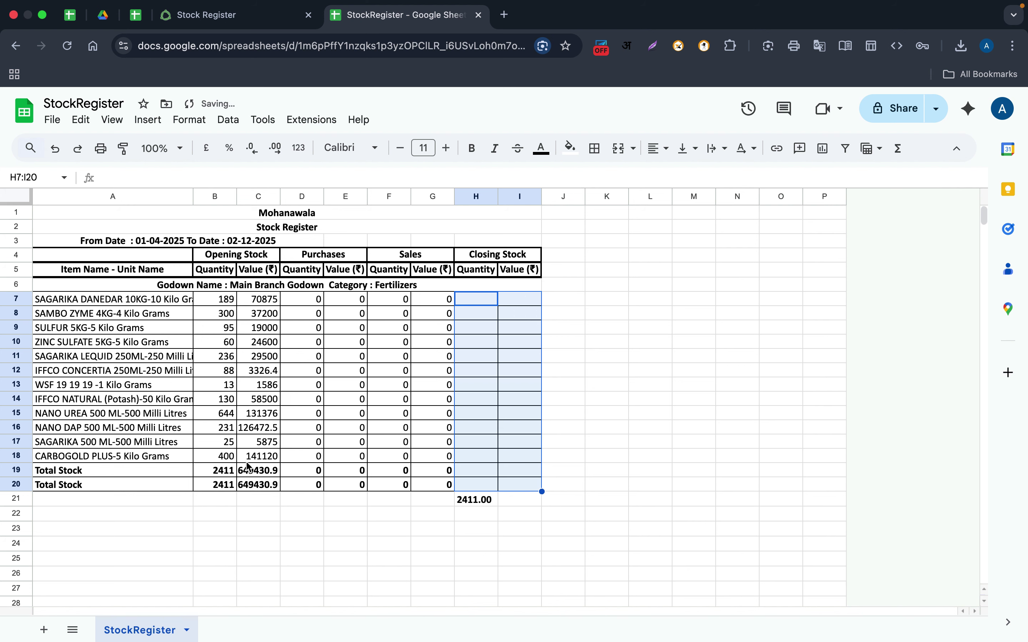
click(225, 471)
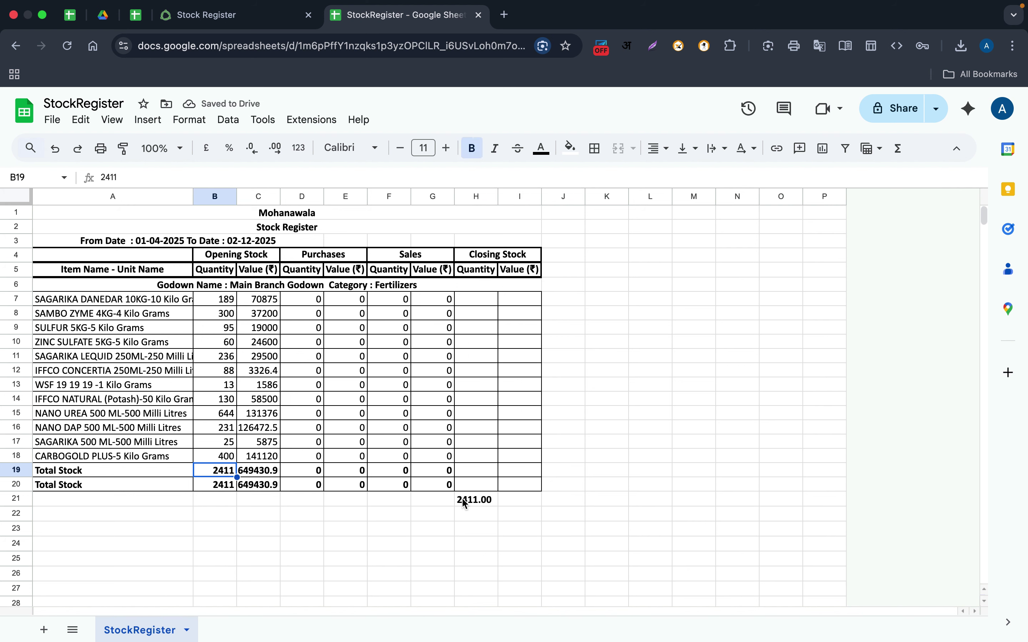
shift+click(474, 501)
key(Delete)
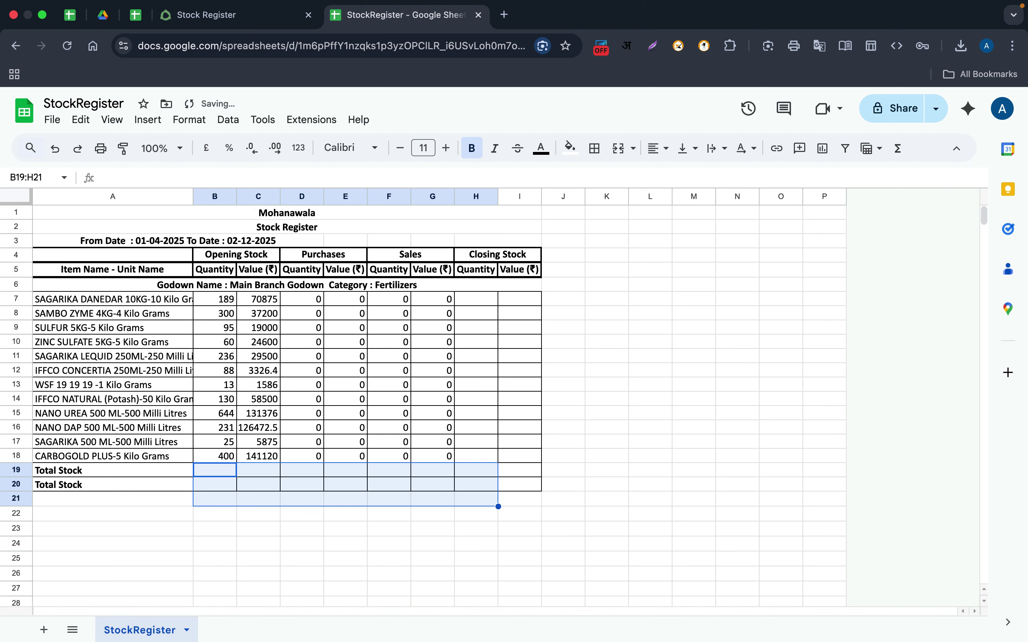
Step: Delete the duplicate Total Stock row, row 20
click(15, 485)
right_click(16, 484)
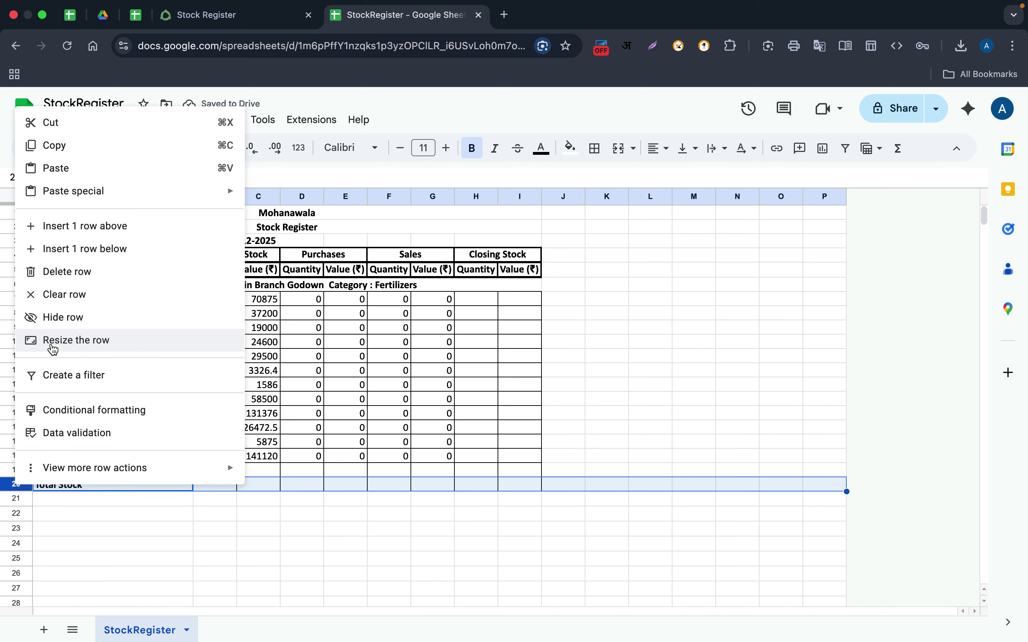
click(73, 277)
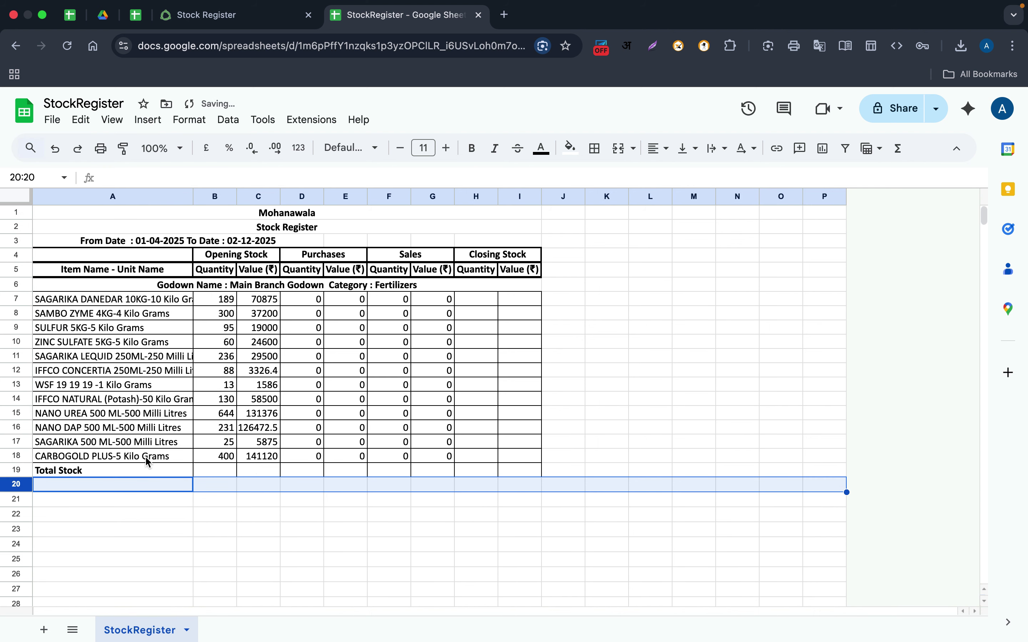
click(267, 546)
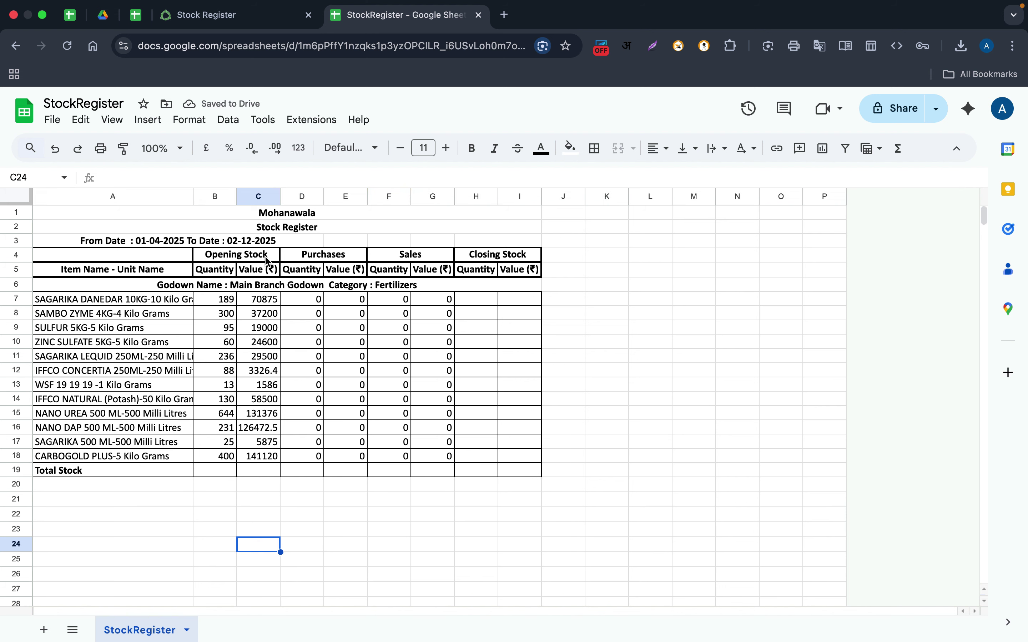
Step: Insert a blank column between Quantity and Value under both Opening Stock and Purchases
click(262, 196)
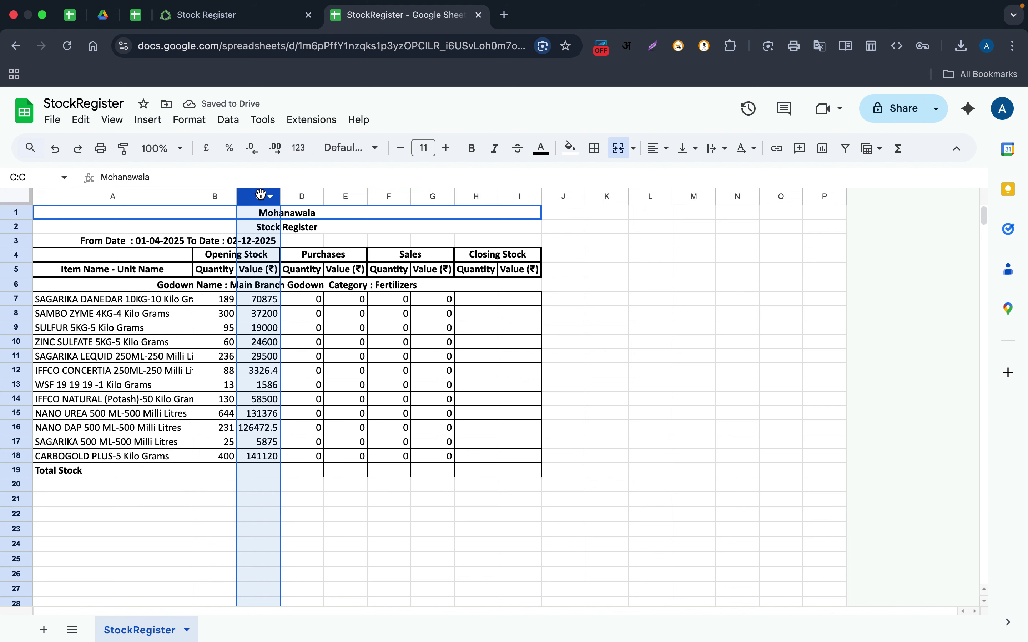
right_click(261, 194)
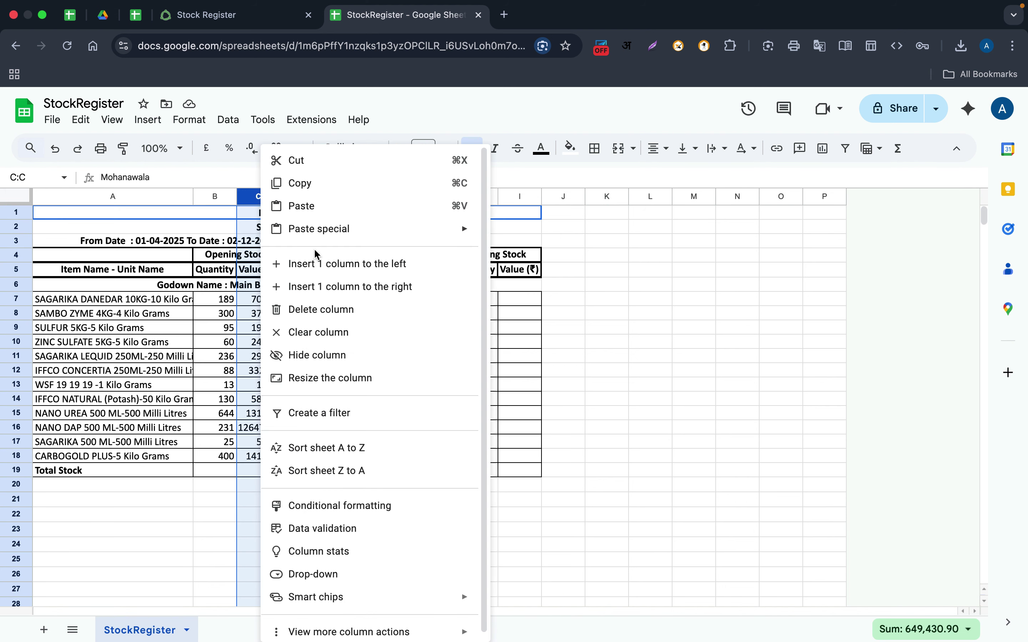
click(322, 265)
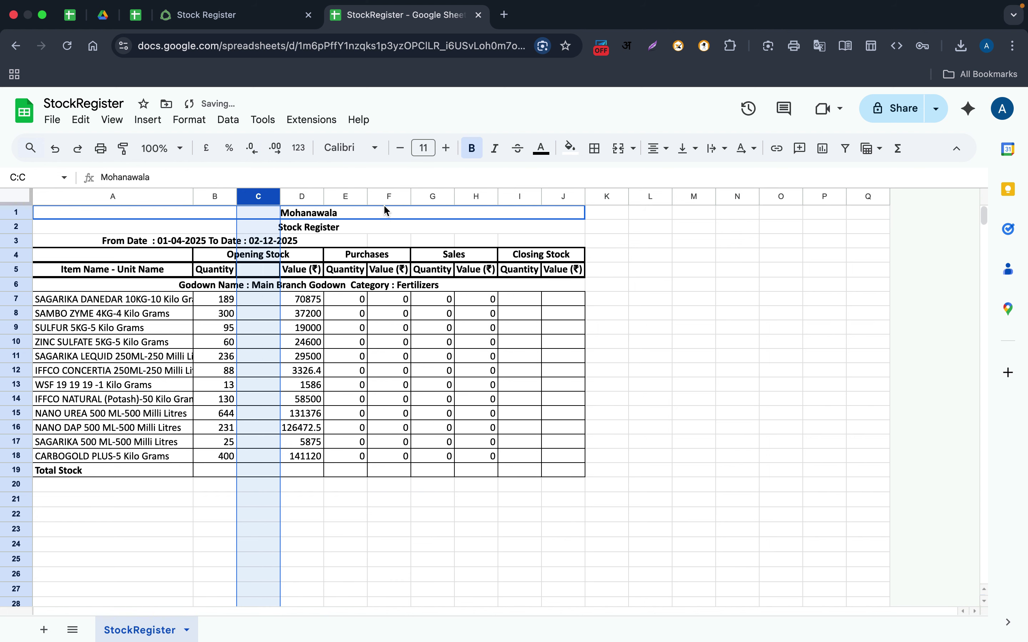
click(389, 196)
right_click(389, 196)
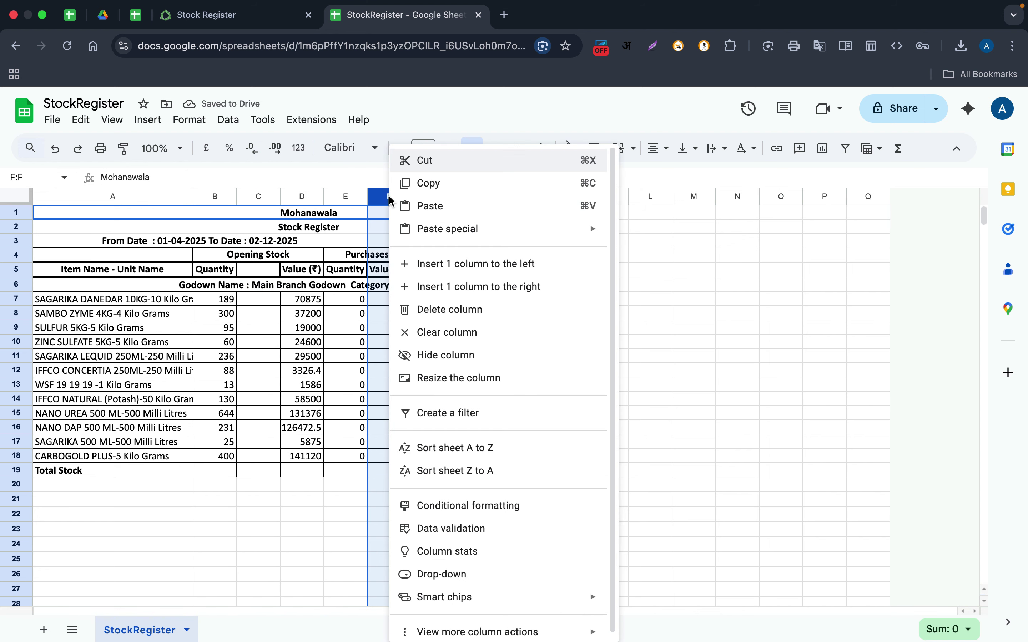
click(421, 264)
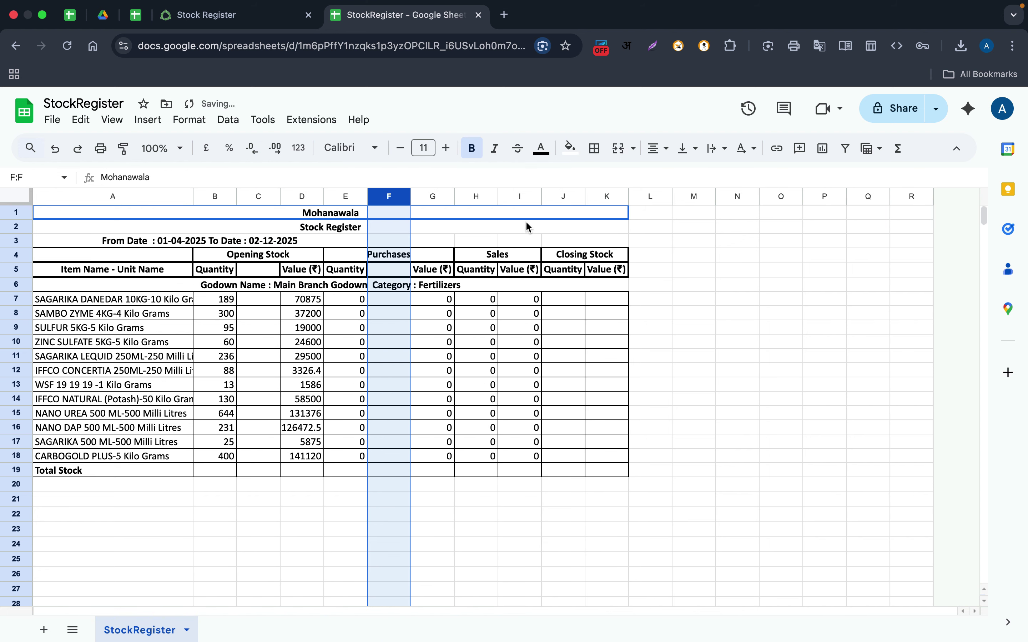
Step: Insert a blank column between Quantity and Value under both Sales and Closing Stock
click(519, 197)
right_click(519, 196)
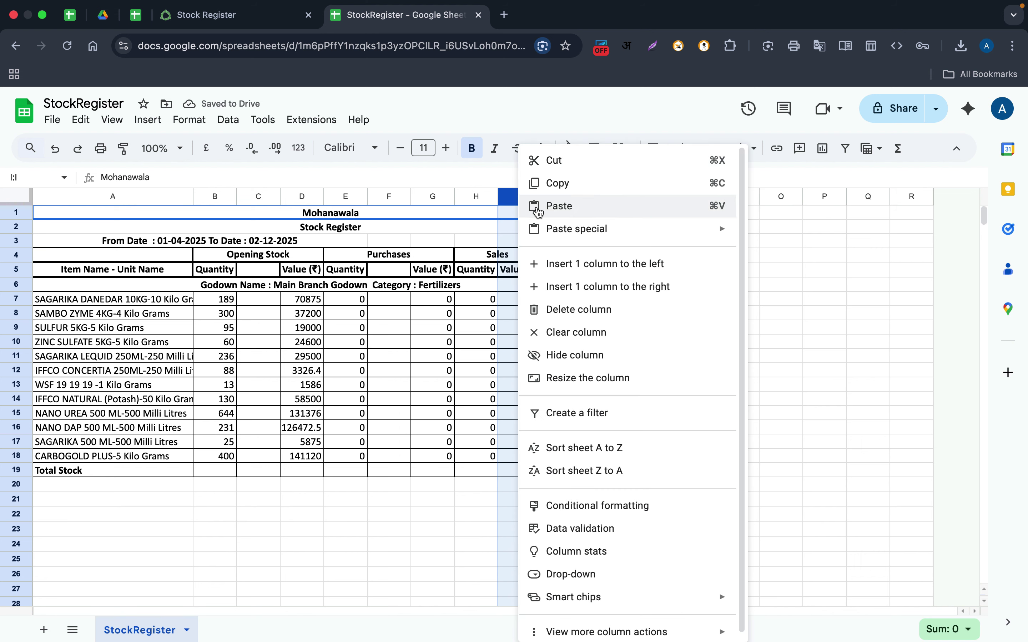
click(565, 267)
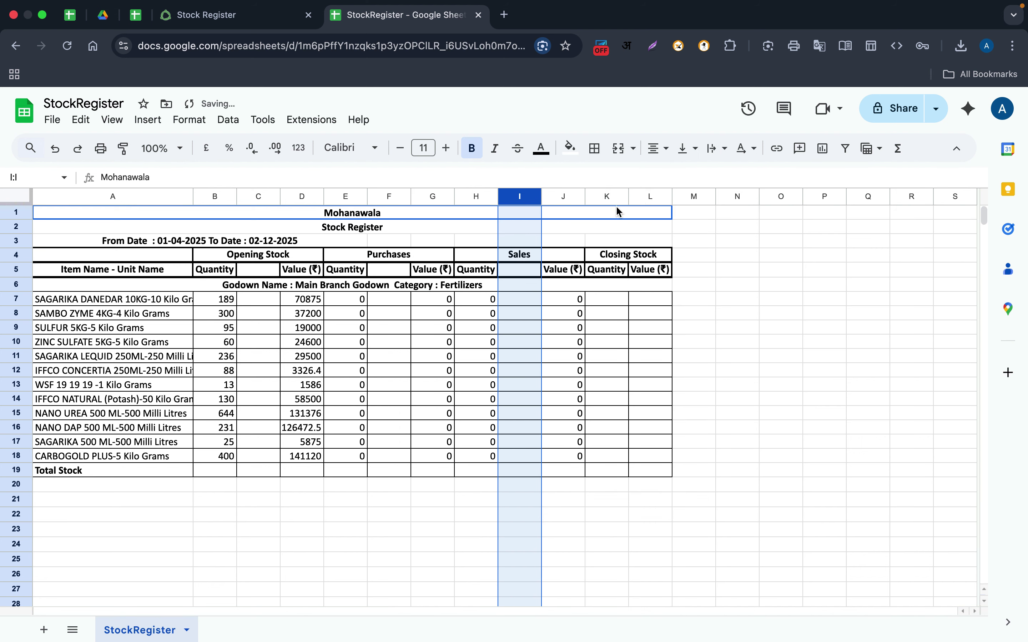
click(645, 196)
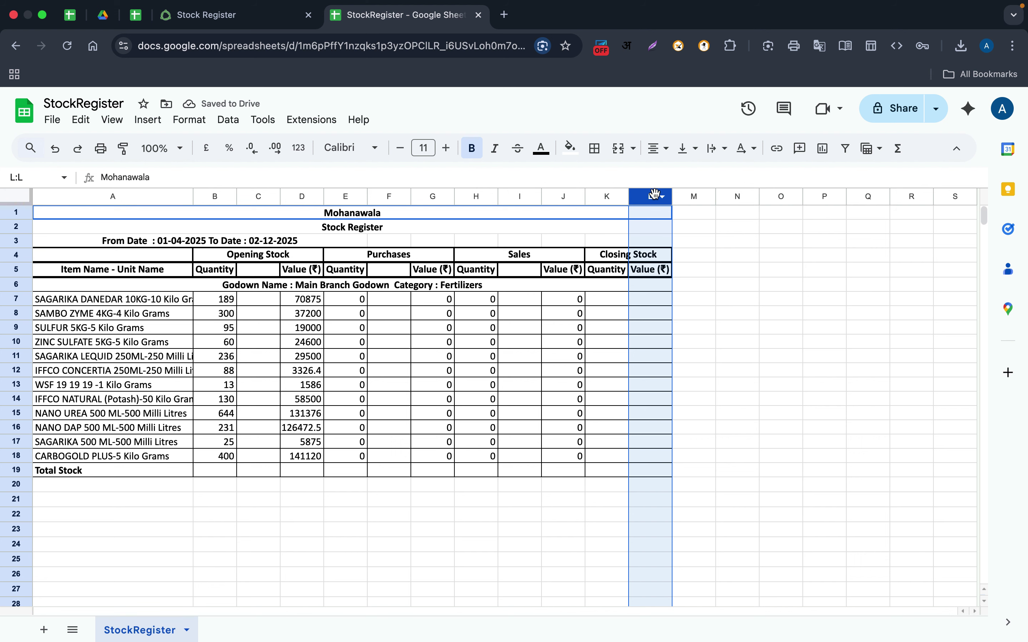
click(656, 194)
click(716, 263)
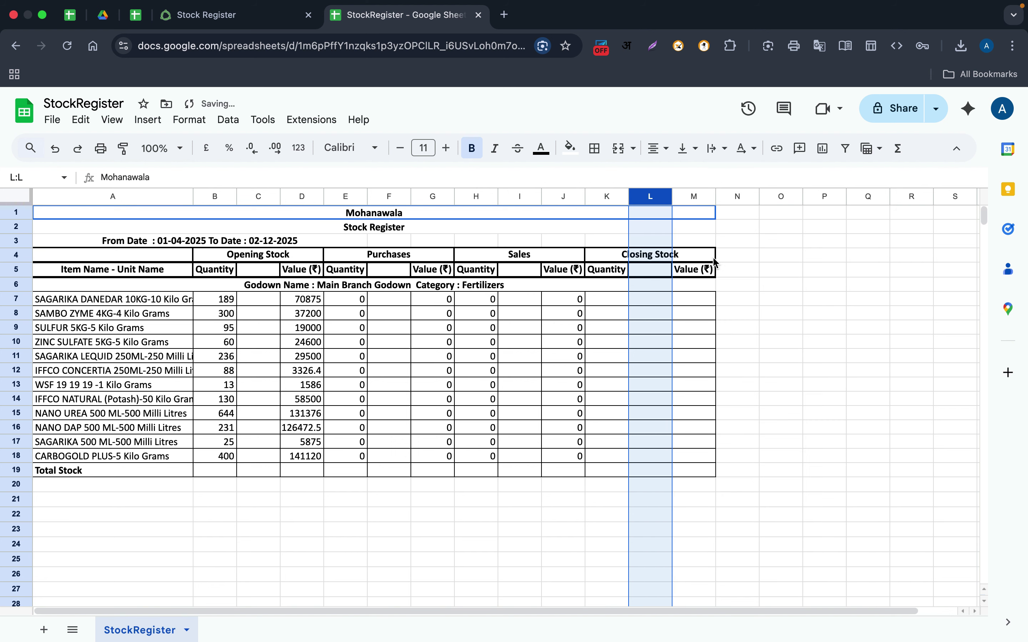
click(837, 306)
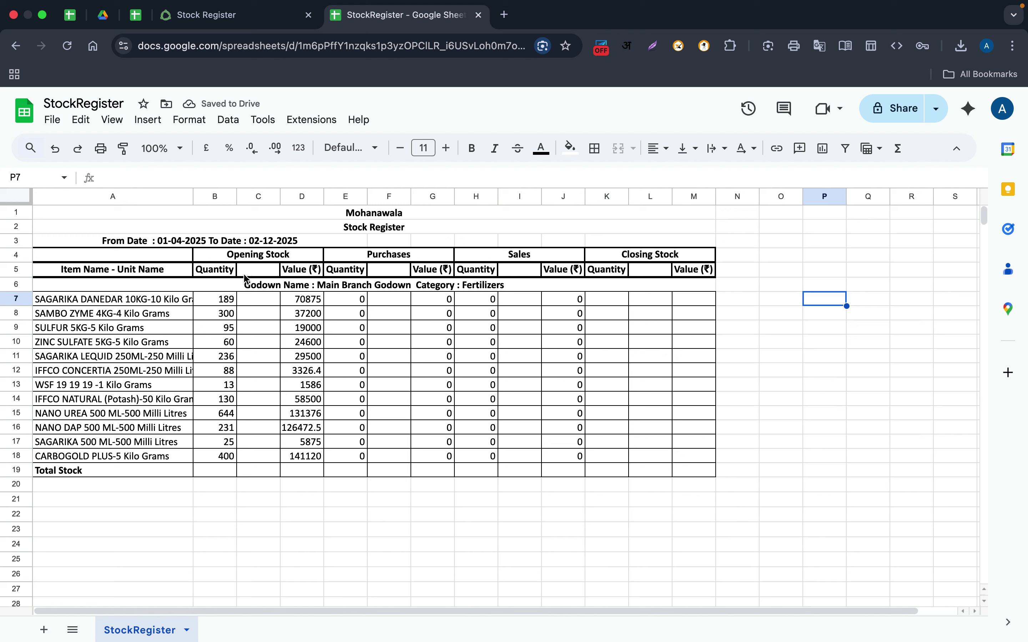
Step: Enter the header "Rate" in C5, in the blank Opening Stock column
click(261, 272)
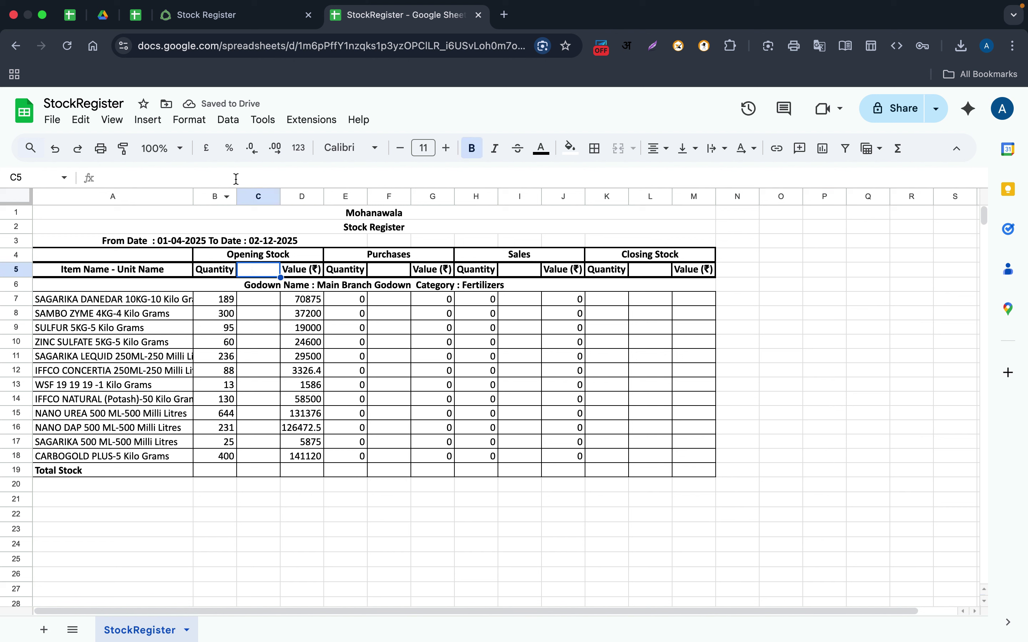
click(216, 178)
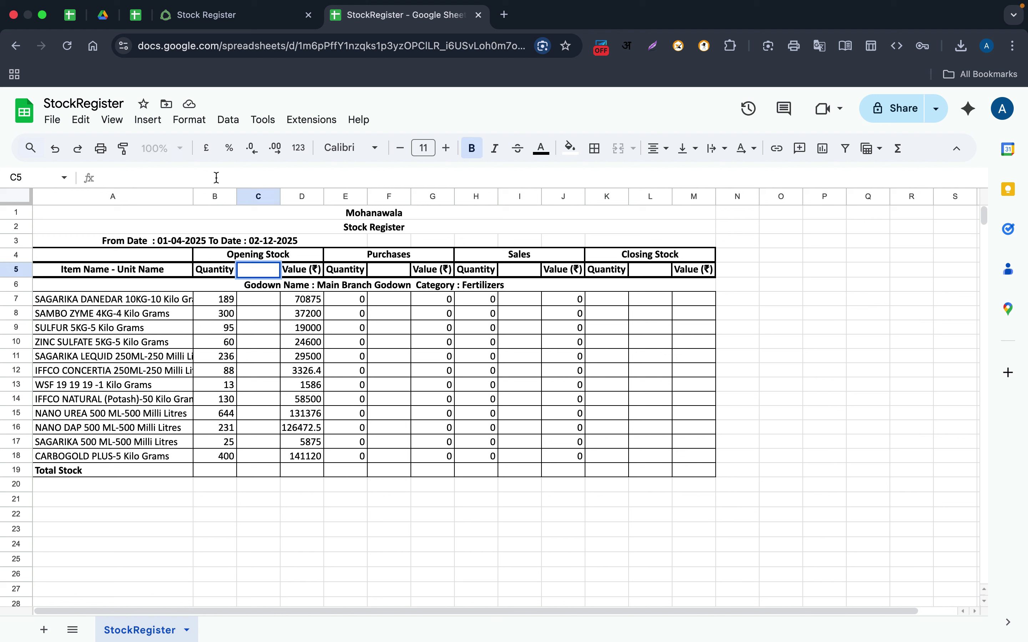
text(rate)
key(BackSpace)
key(BackSpace)
key(BackSpace)
text(Rate)
key(Tab)
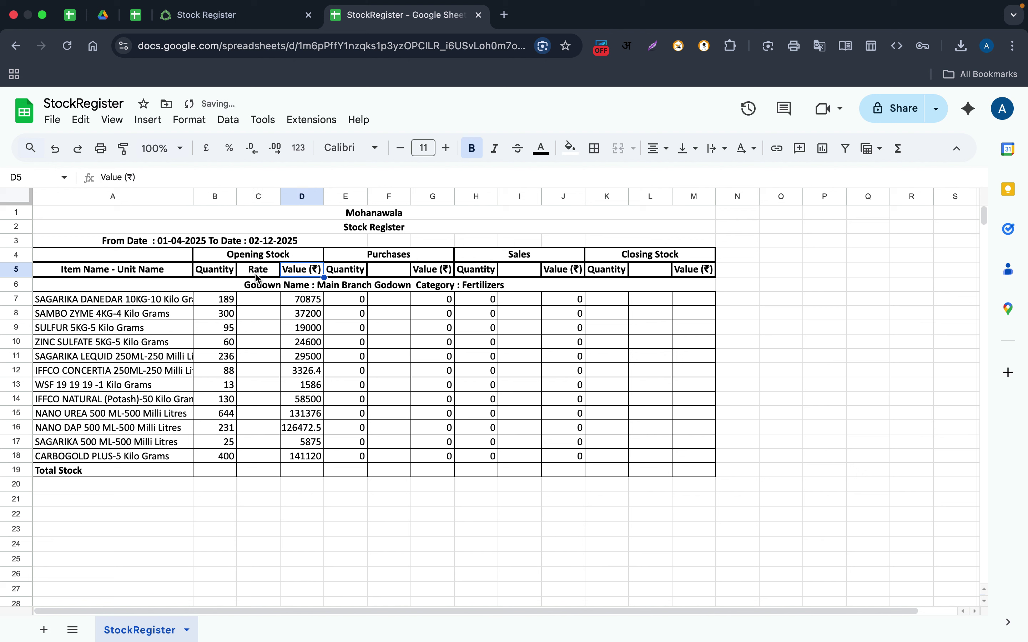
Step: Copy the "Rate" header from C5 into F5, the blank column under Purchases
click(265, 274)
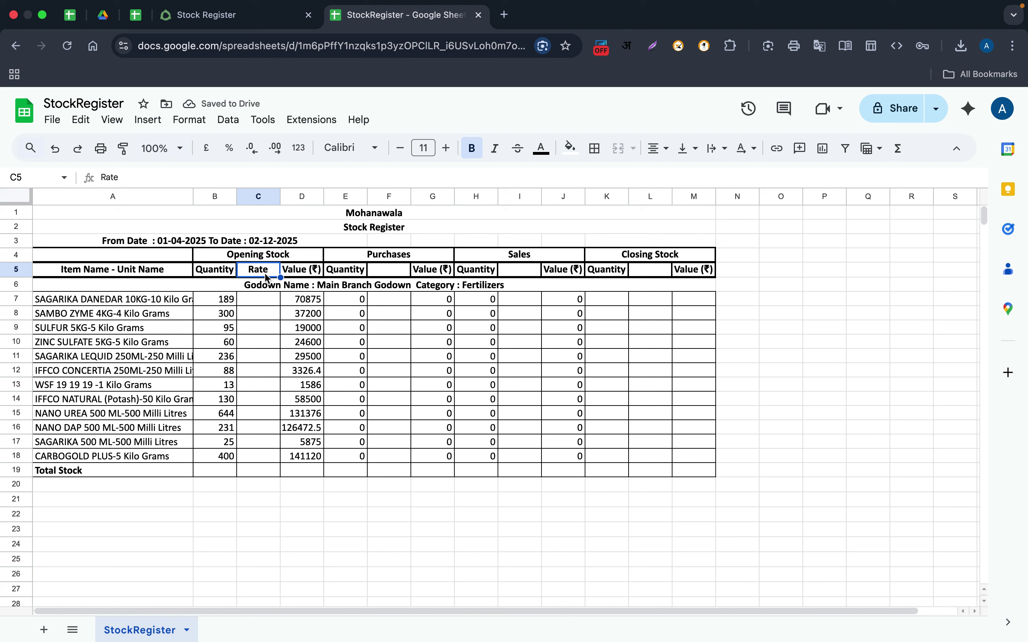
key(super+c)
key(Right)
key(Right)
key(Right)
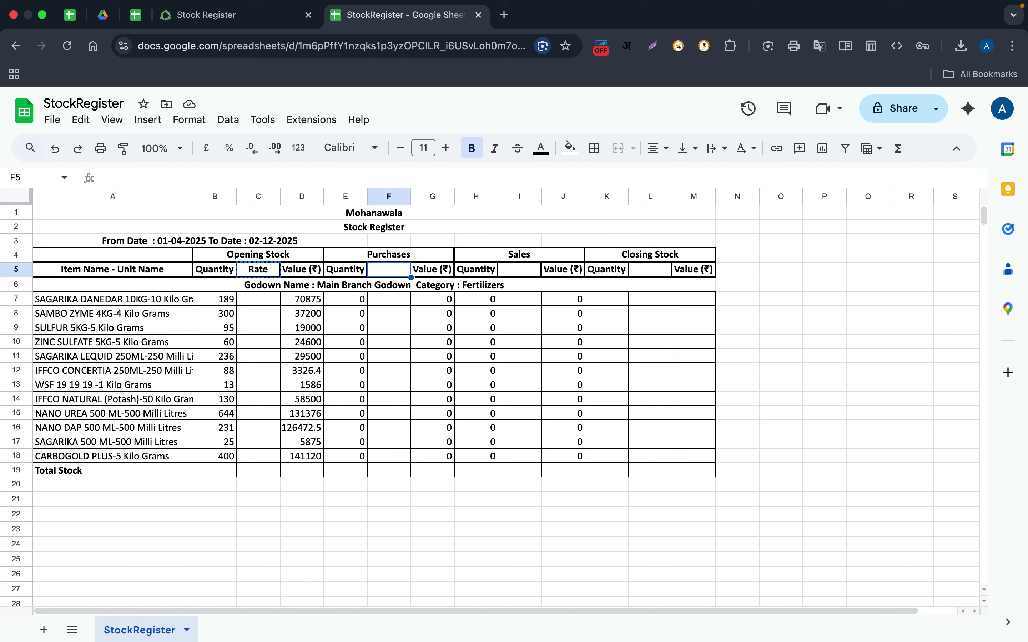
key(super+v)
Step: Paste the copied "Rate" header into I5 under Sales and L5 under Closing Stock
key(Right)
key(Right)
key(Right)
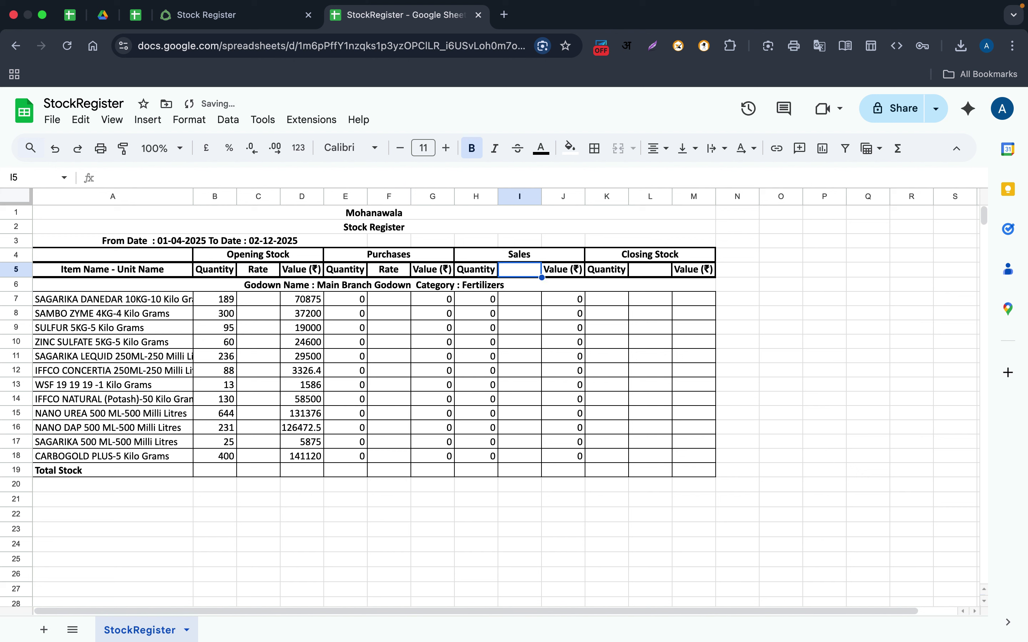
key(super+v)
key(Right)
key(Right)
key(Right)
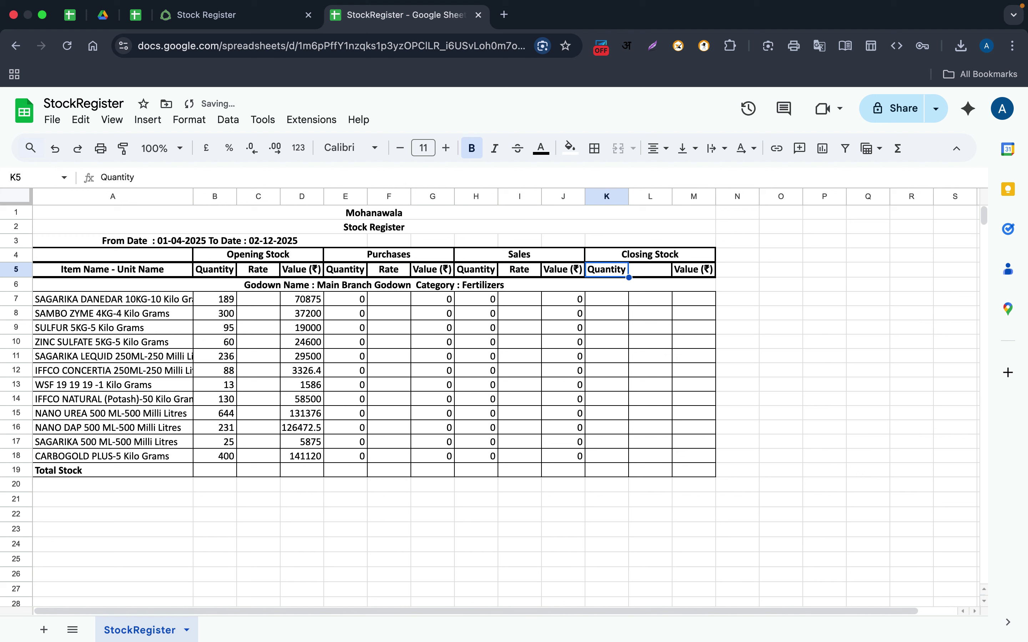
key(super+v)
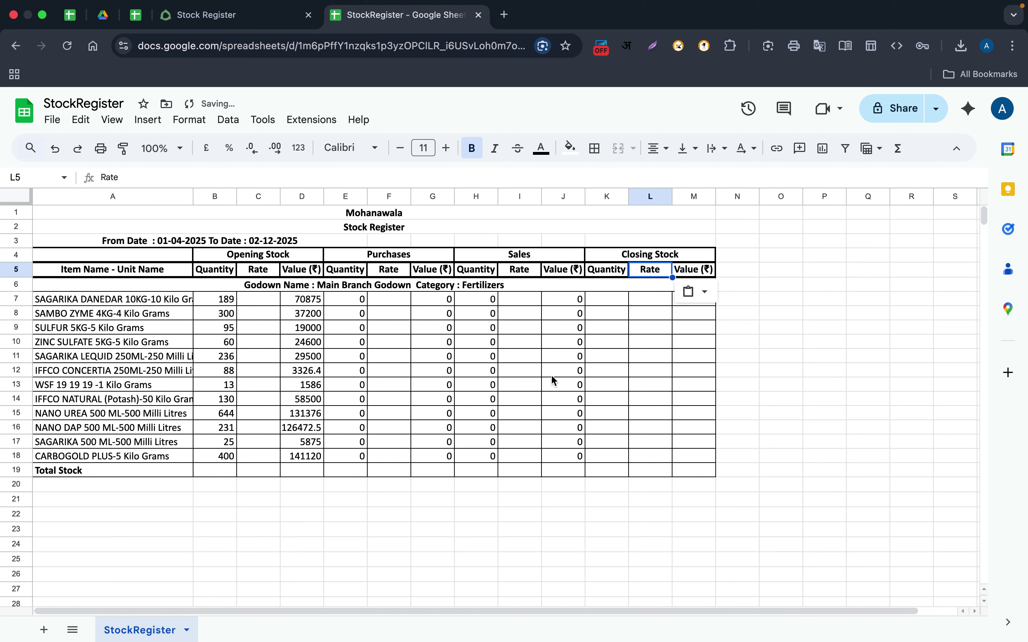
click(828, 372)
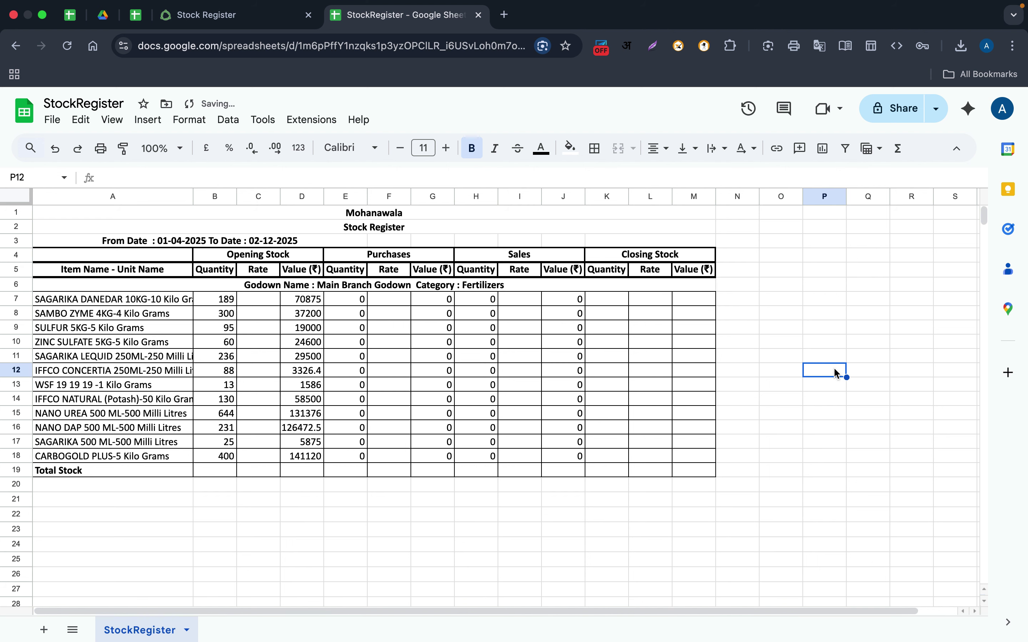
click(313, 287)
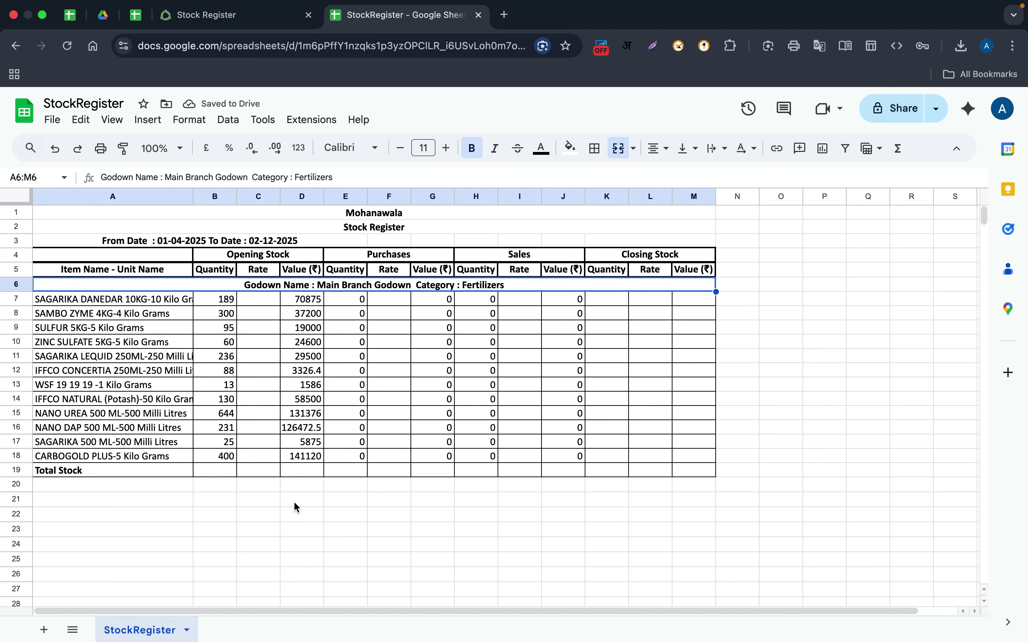
scroll(297, 507, down, 2)
scroll(300, 513, down, 8)
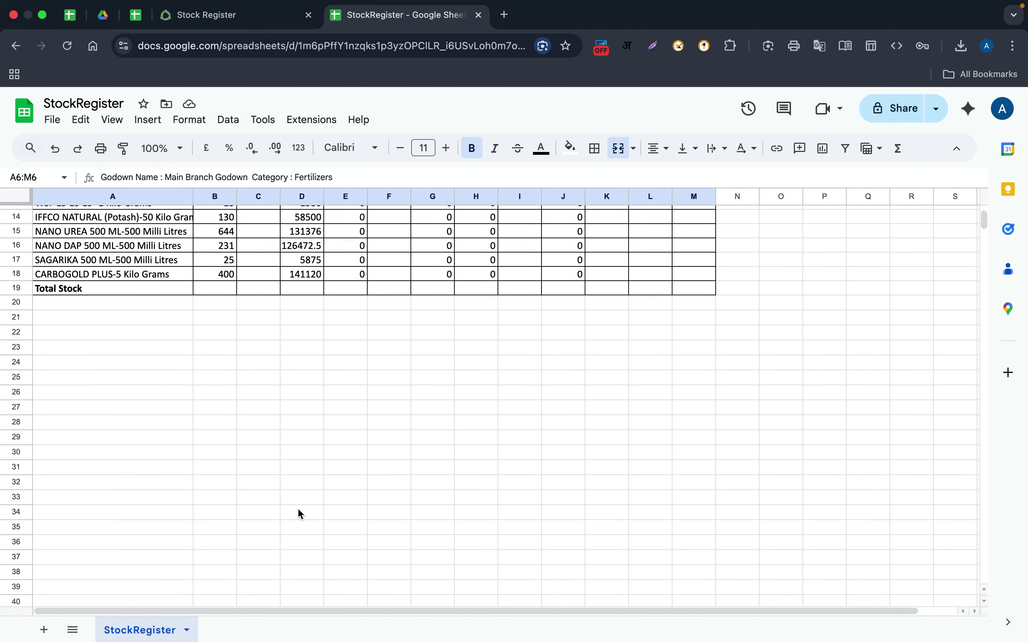
scroll(300, 513, up, 10)
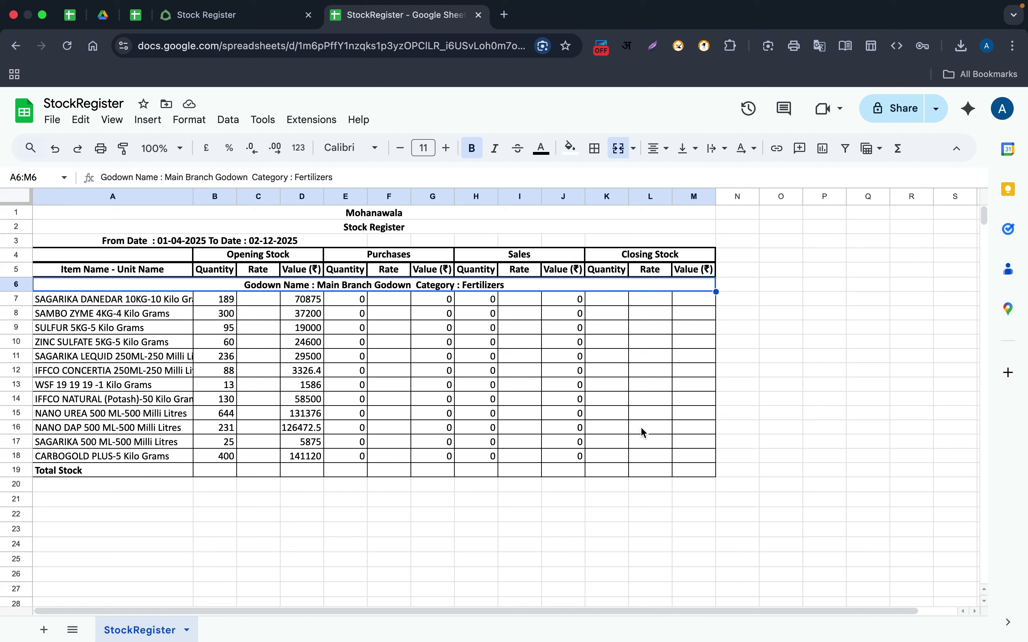
Step: Fill the Opening Stock Rate column from C7 down with =D7/B7, and clear the formula in C19 of the Total Stock row
click(270, 304)
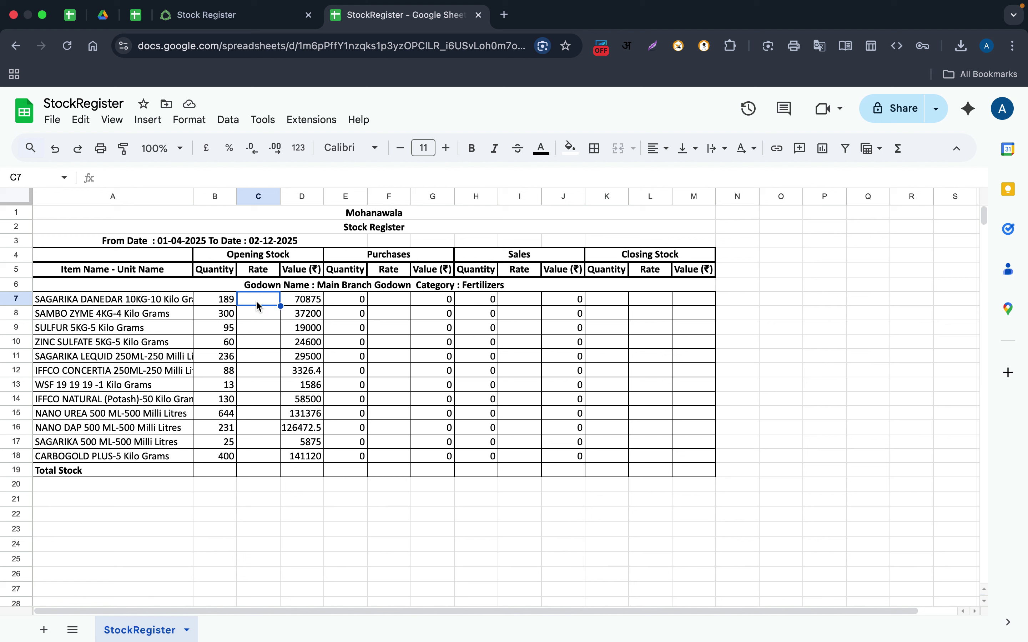
text(=)
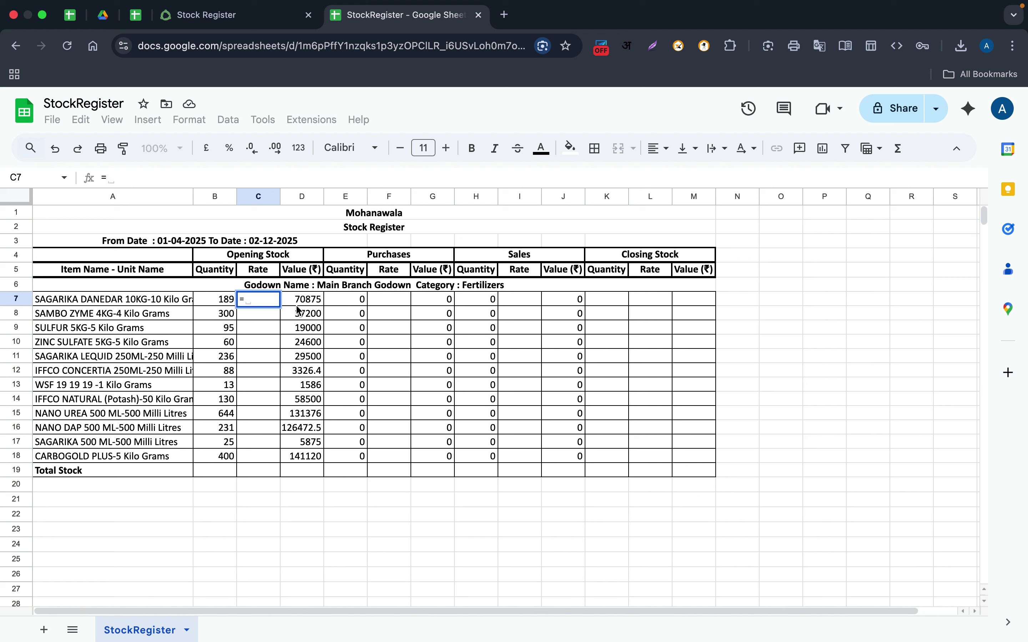
click(313, 305)
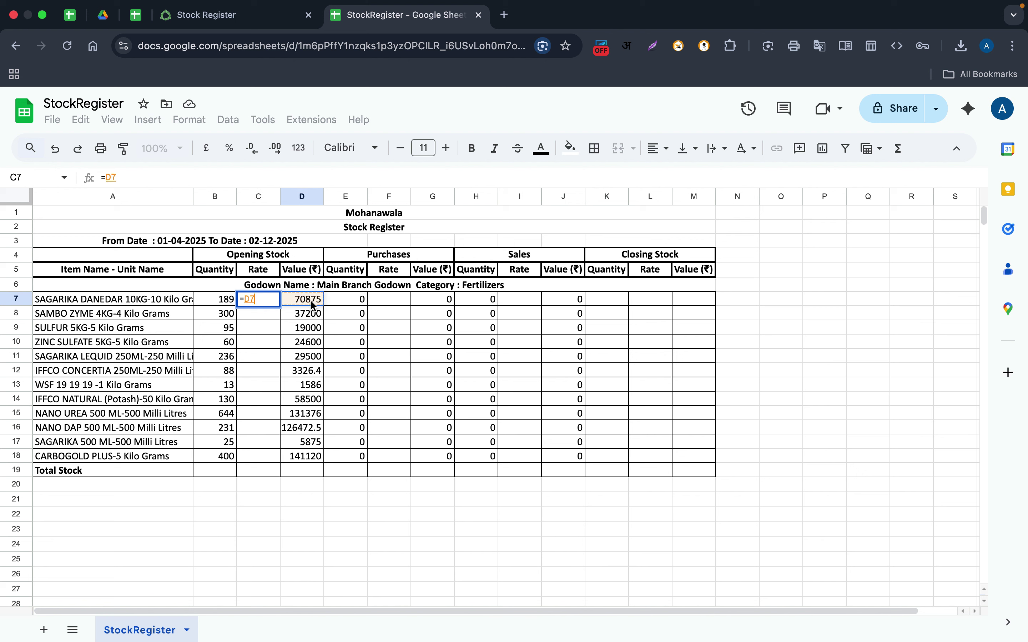
text(/)
click(226, 303)
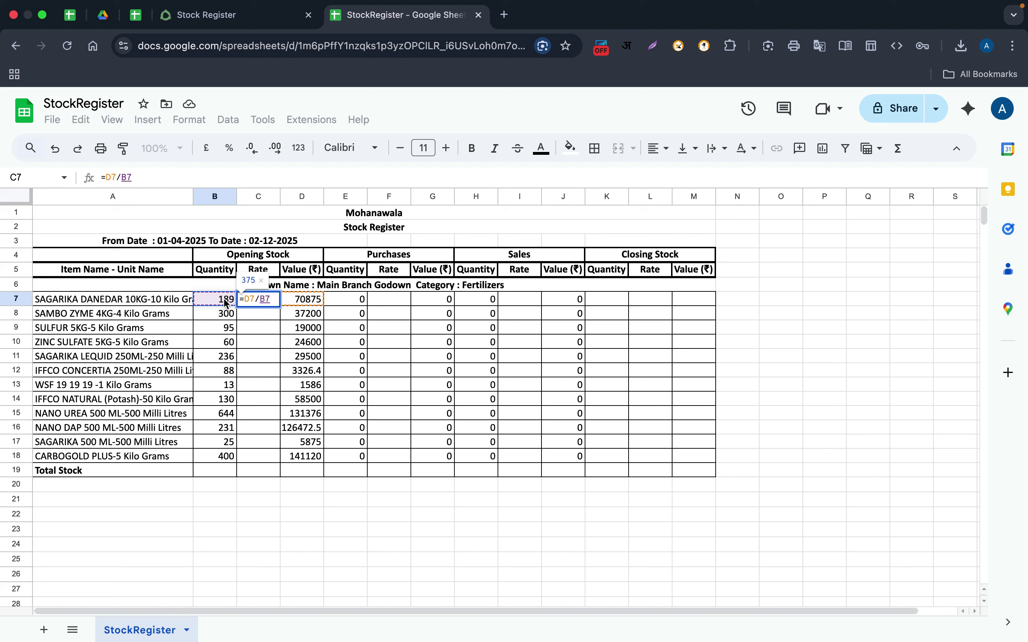
key(Return)
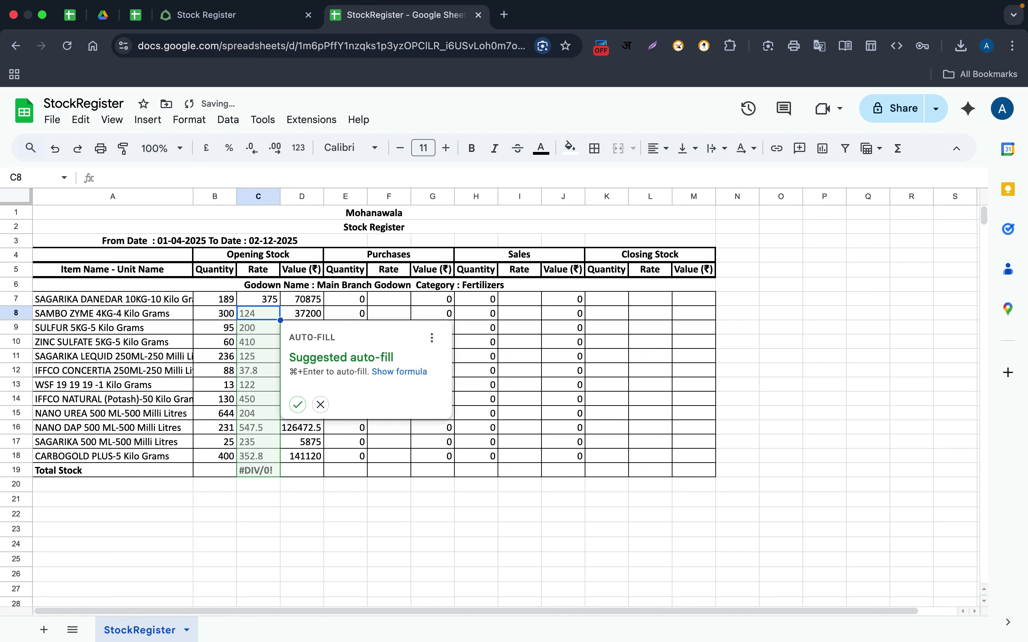
click(298, 403)
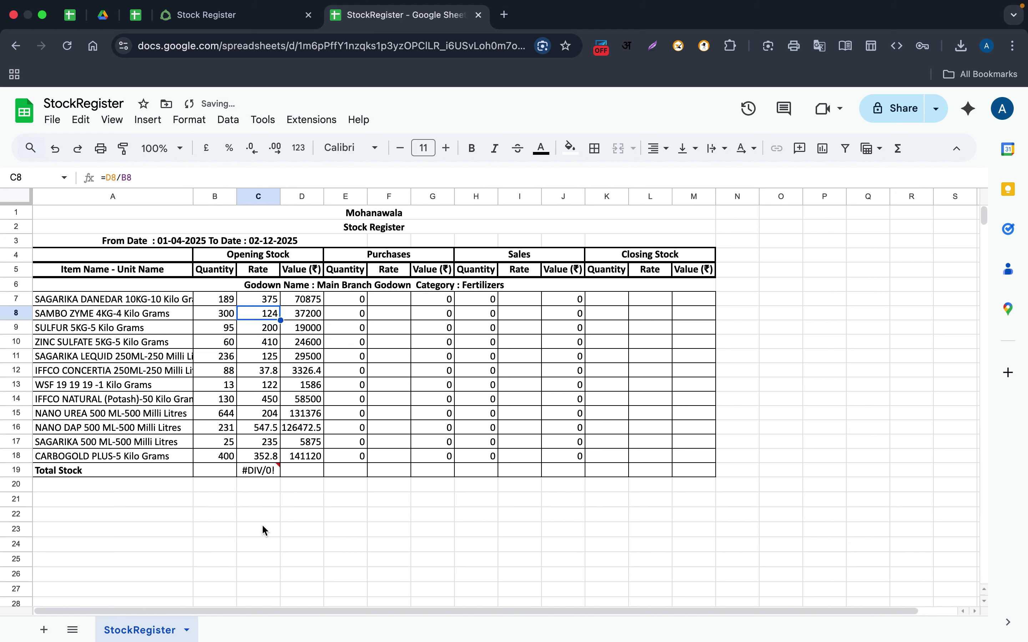
click(272, 471)
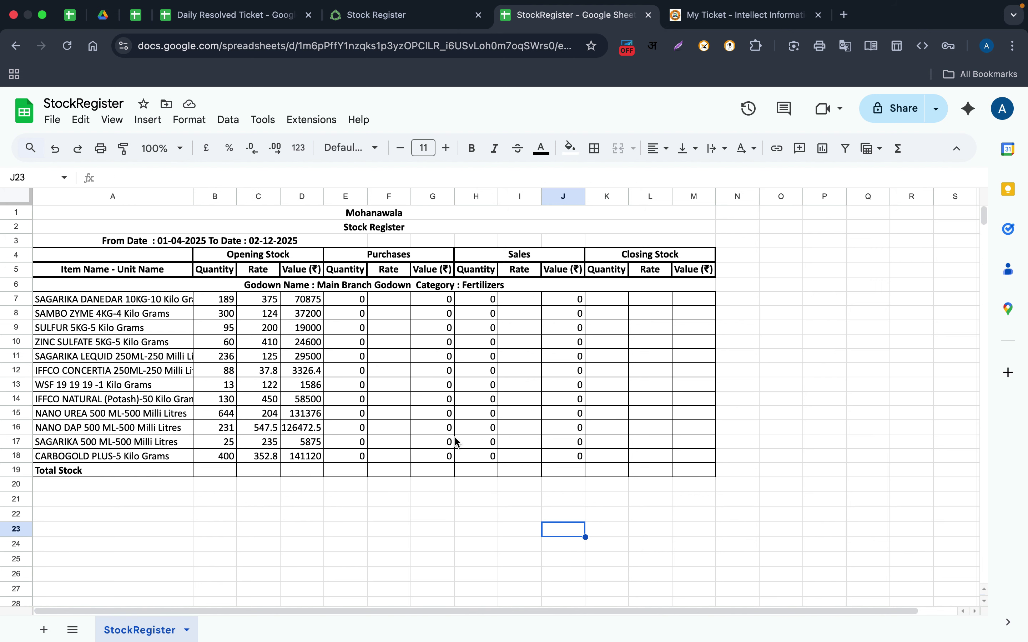
Step: Format the Opening Stock rates in C7:C18 to show five decimal places
click(269, 305)
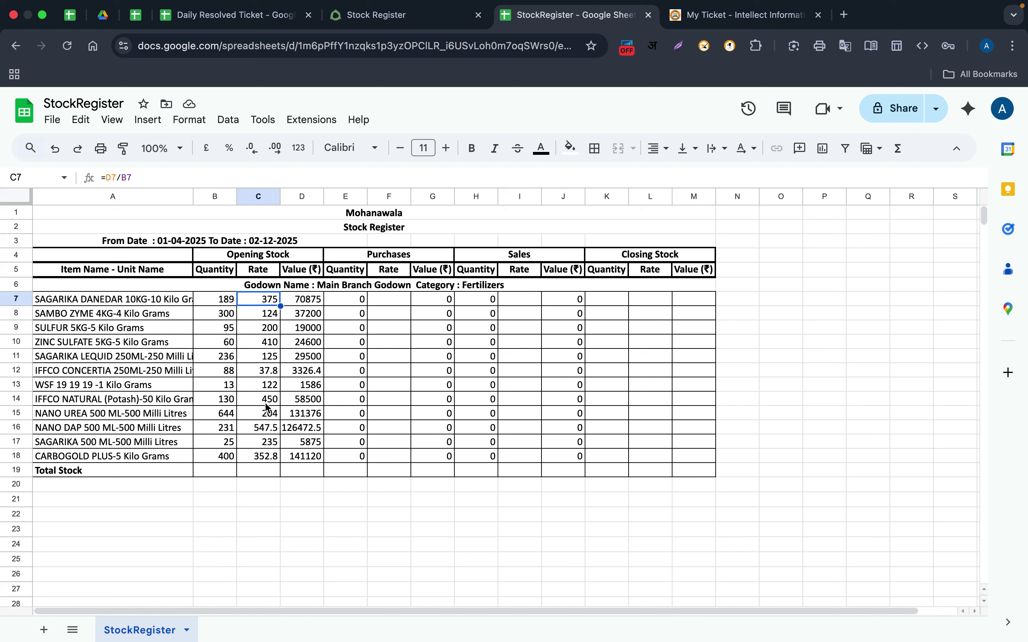
shift+click(264, 454)
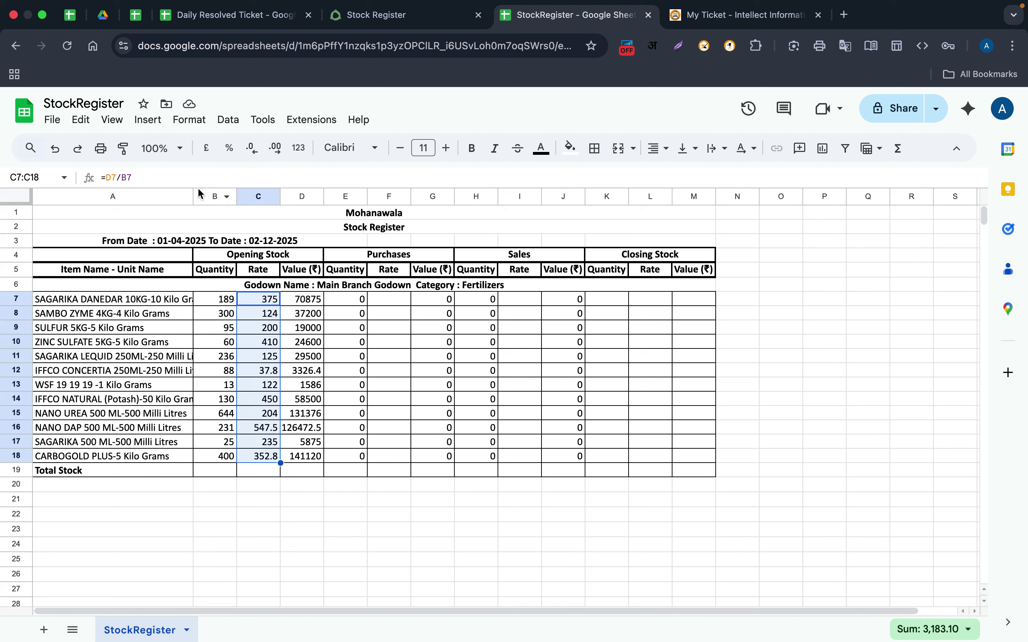
click(274, 154)
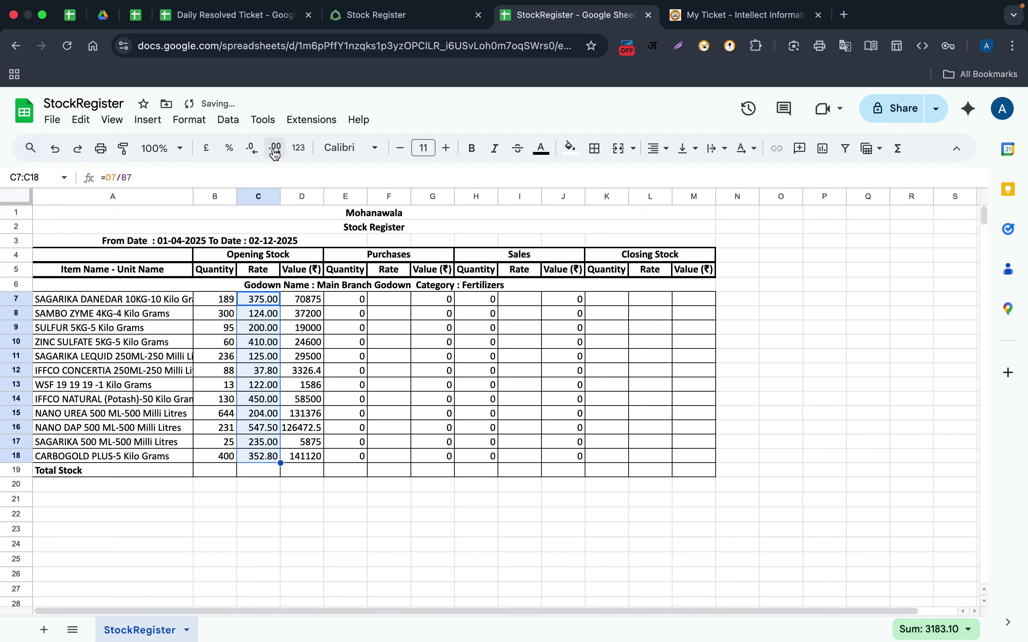
click(275, 149)
click(275, 154)
click(275, 153)
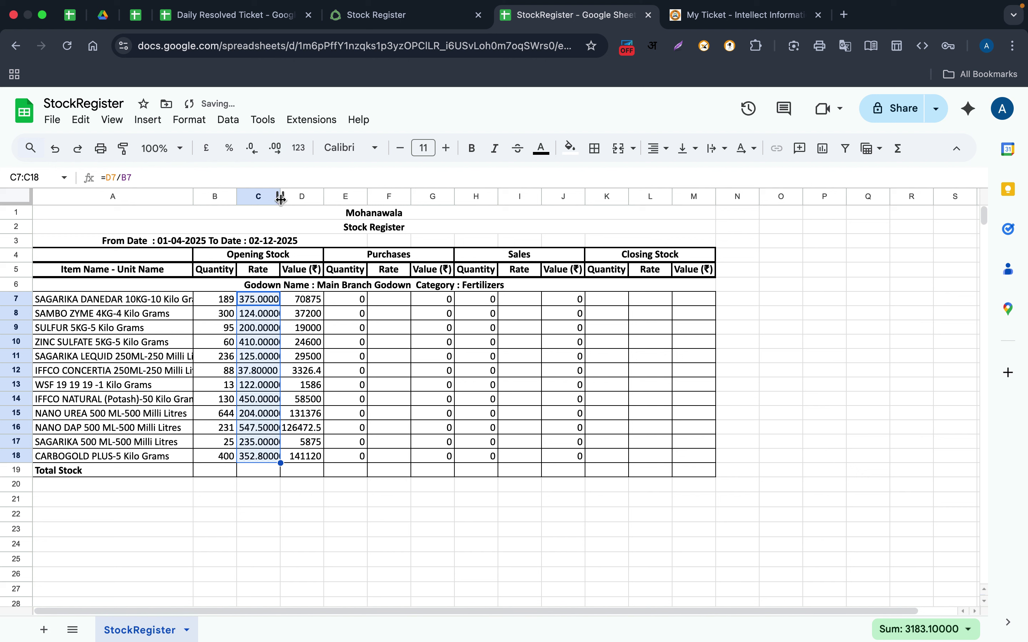
Step: Widen columns B through M equally so the five-decimal rates and headers fit
click(215, 196)
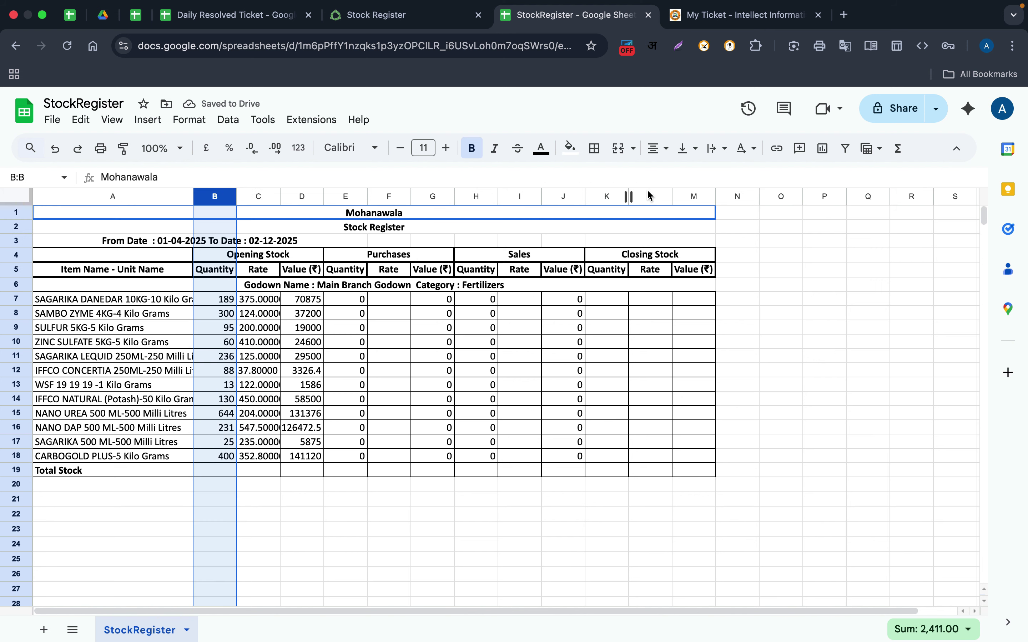
shift+click(688, 200)
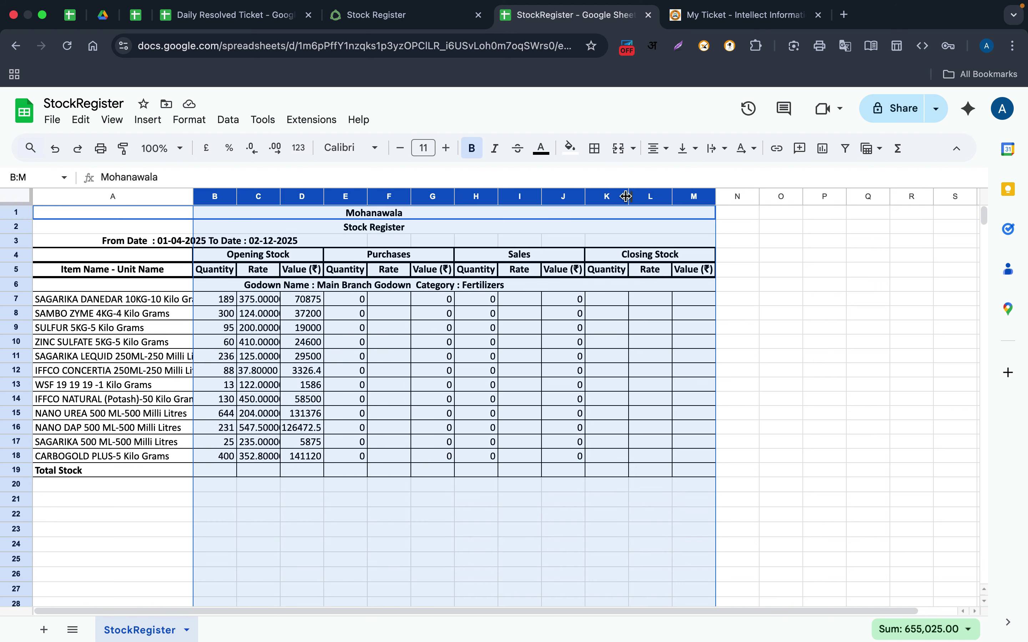
drag(631, 193, 642, 195)
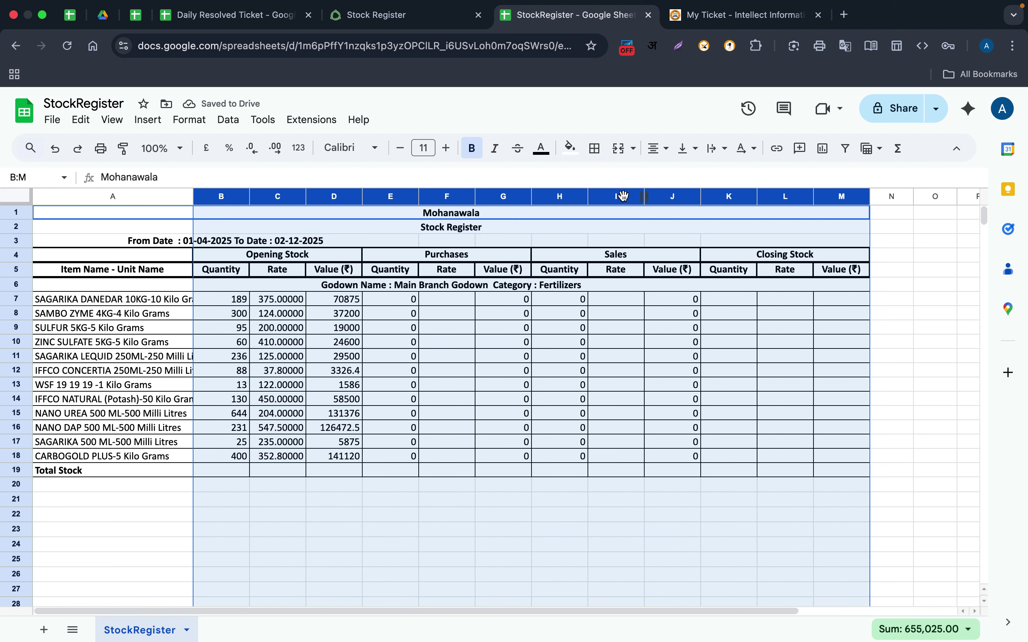
Step: Wrap the text in column A so the long item names fit within their cells
click(142, 299)
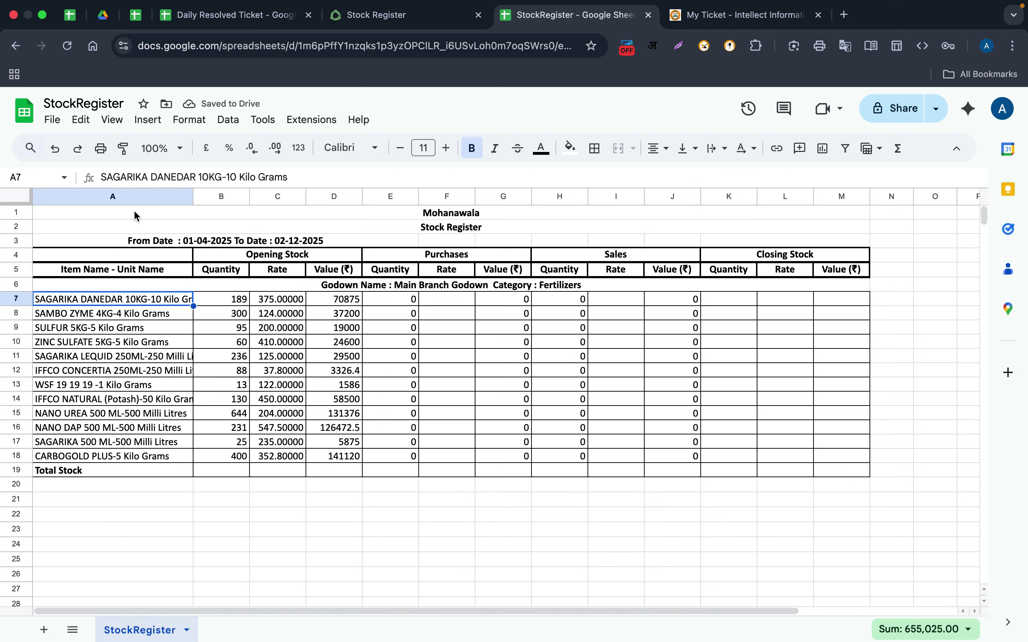
click(146, 193)
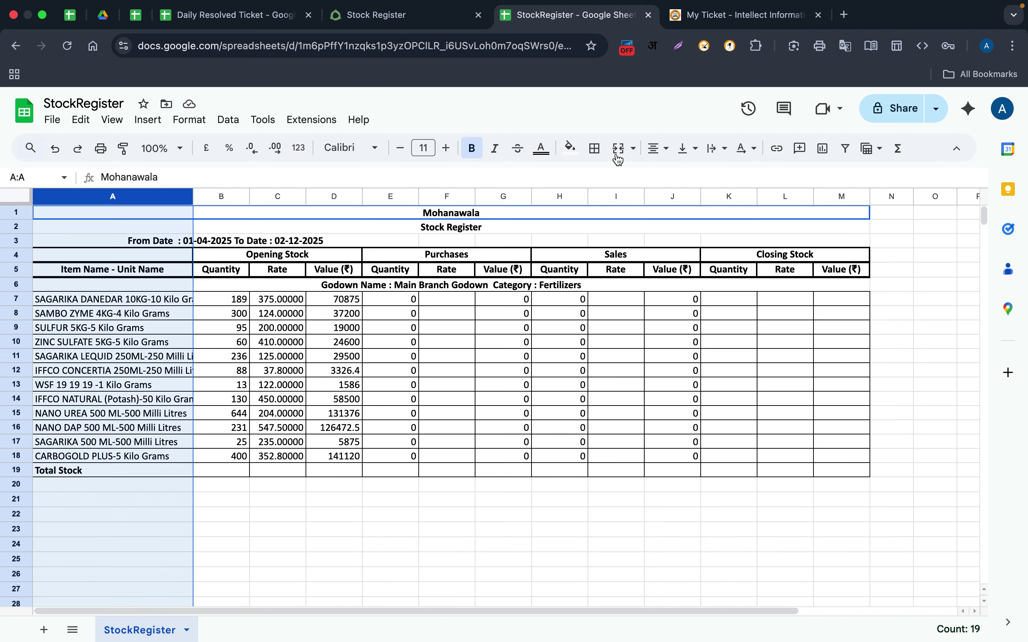
click(719, 148)
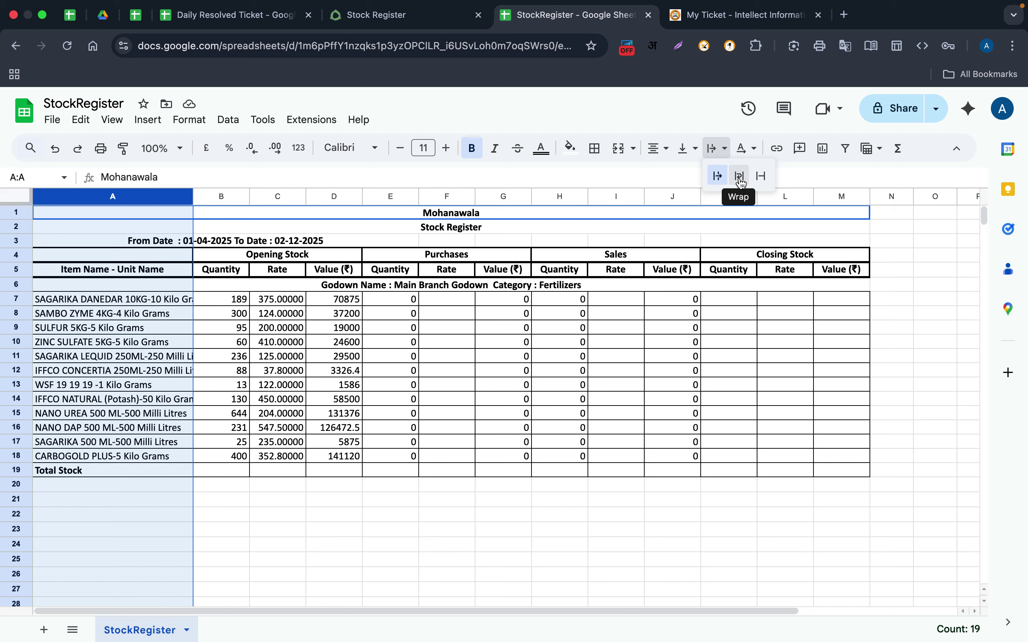
click(740, 176)
click(398, 447)
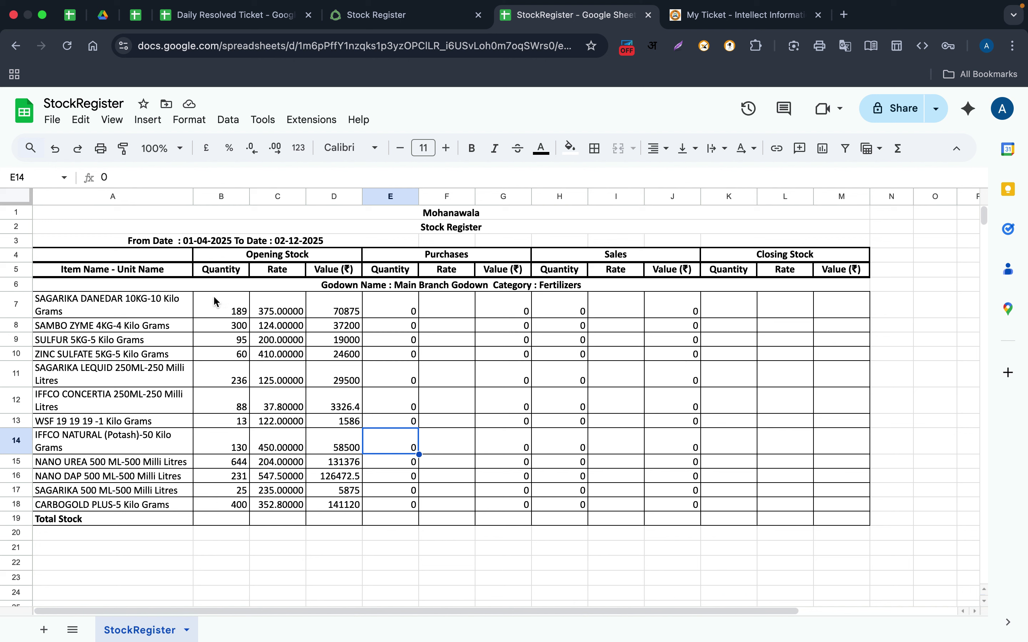
click(227, 314)
click(292, 306)
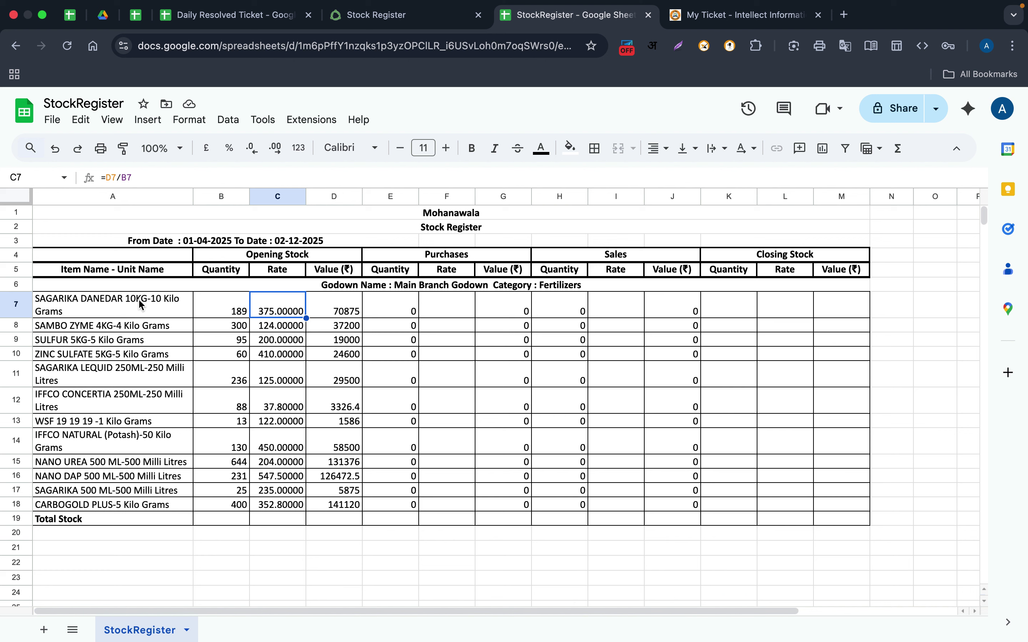
click(232, 313)
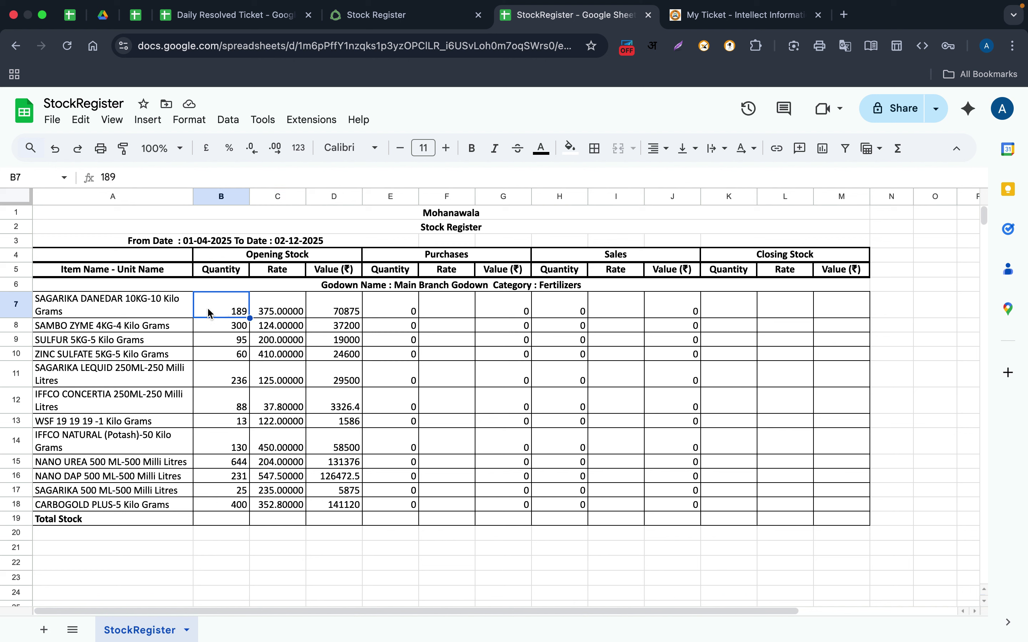
click(282, 318)
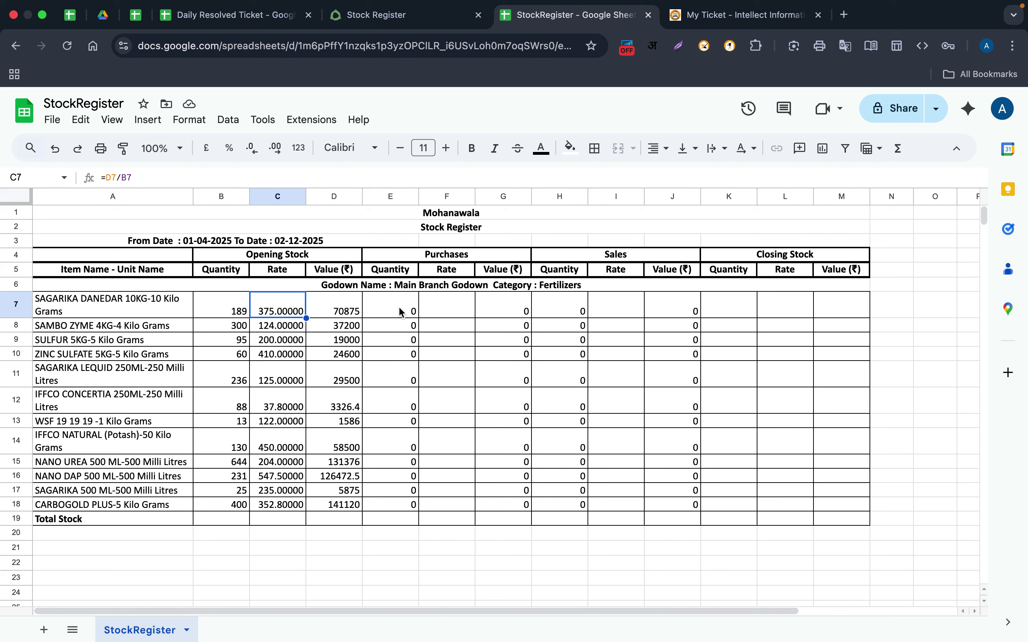
click(449, 315)
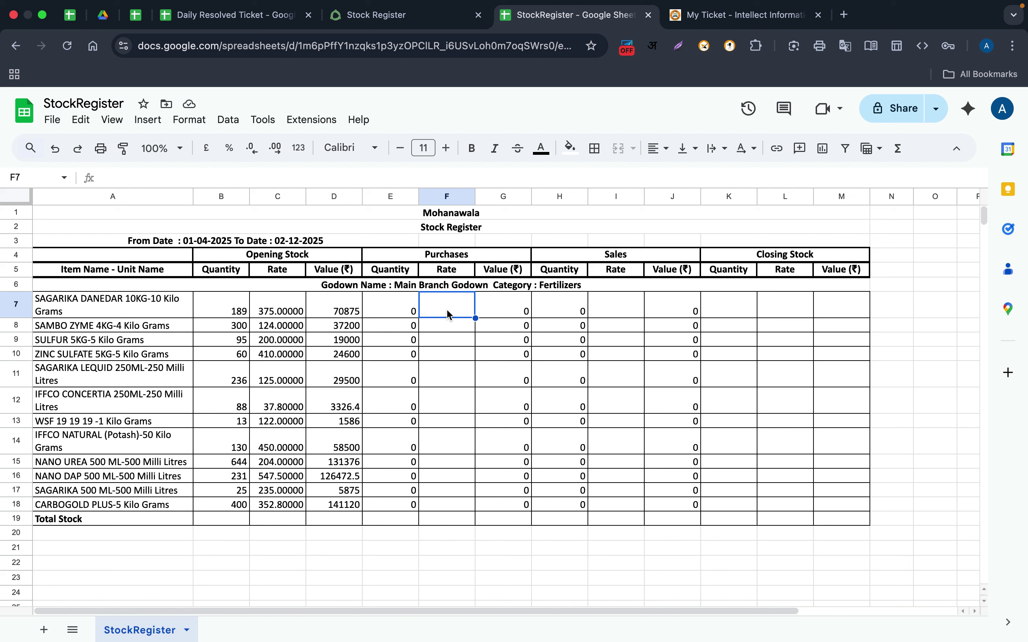
text(450)
key(Tab)
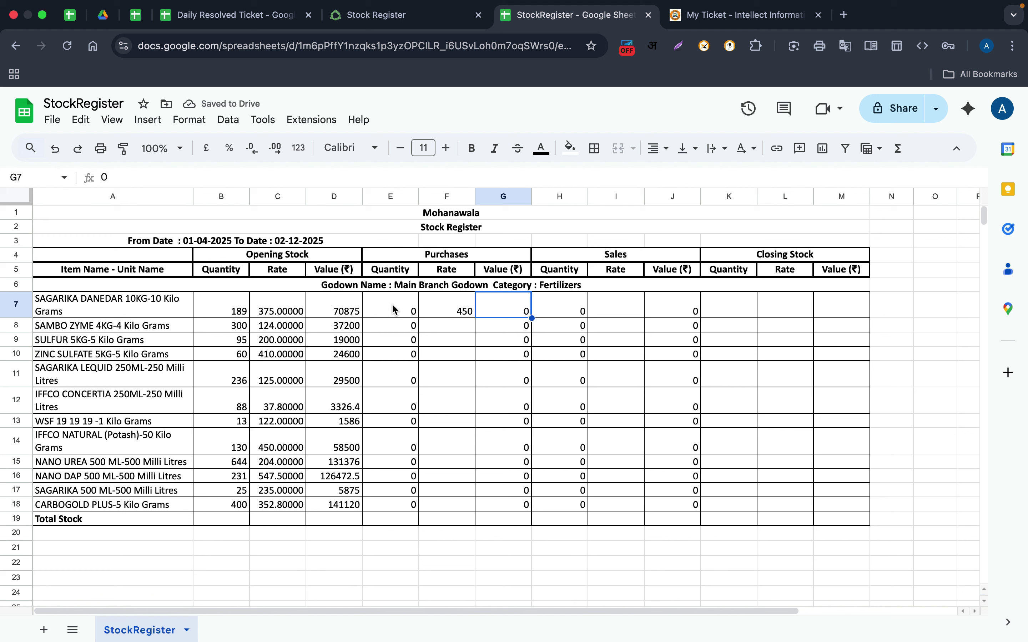
click(466, 318)
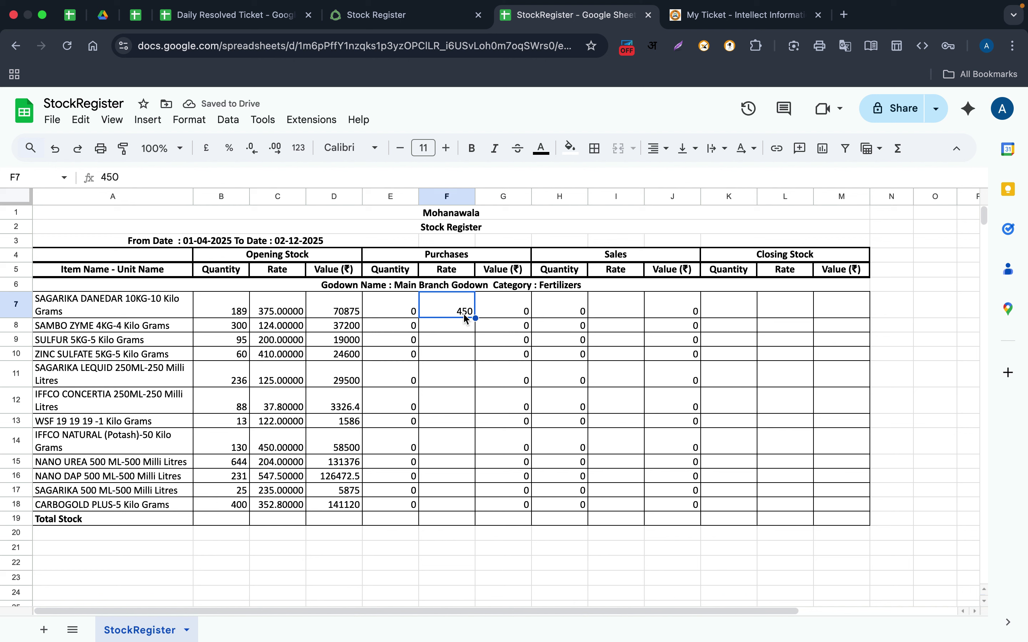
key(Delete)
key(Tab)
key(Tab)
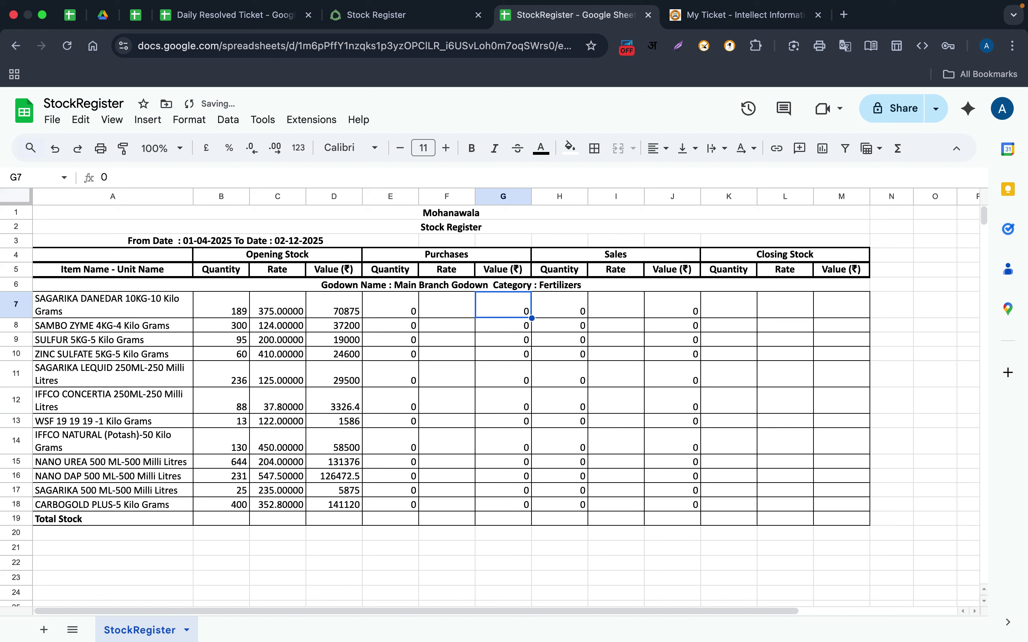
key(Tab)
text(450)
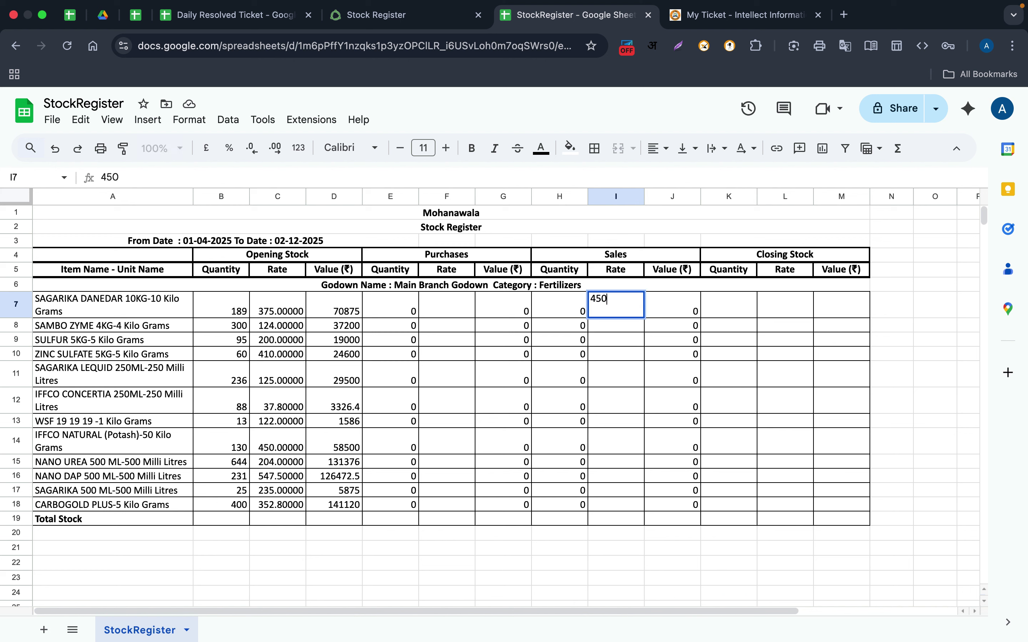
key(Tab)
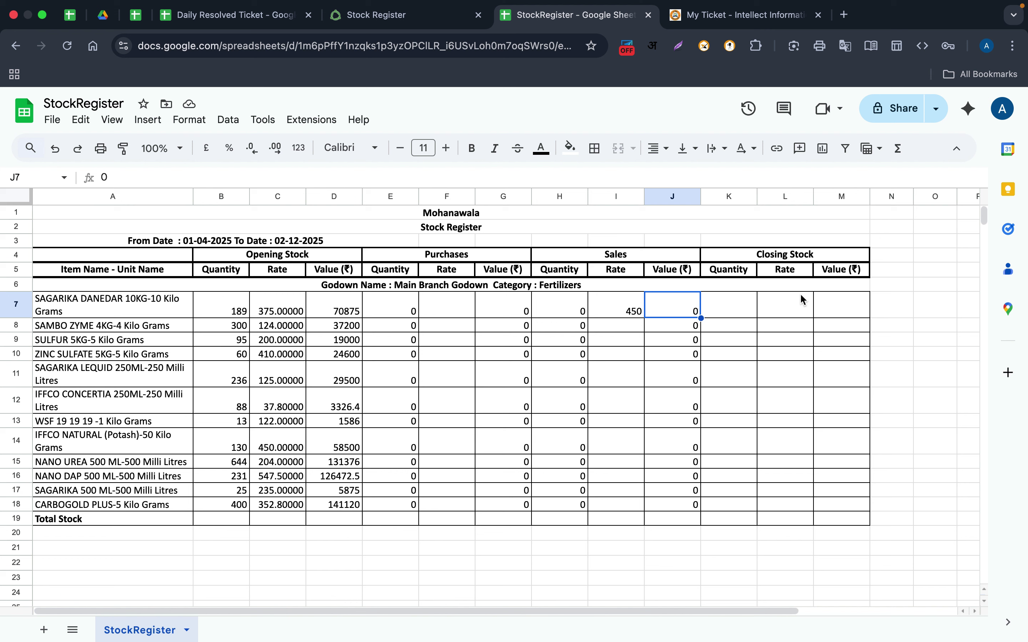
Step: Insert a row below row 7 and enter the item name SAGARIKA DANEDAR 10KG-10 Kilo Grams in A8
click(18, 306)
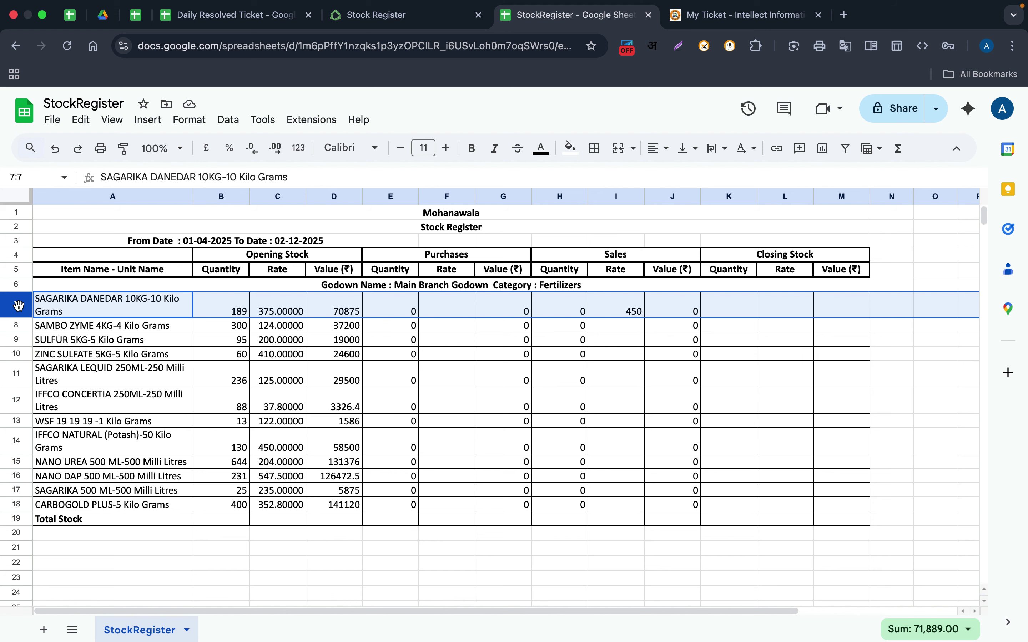
right_click(18, 306)
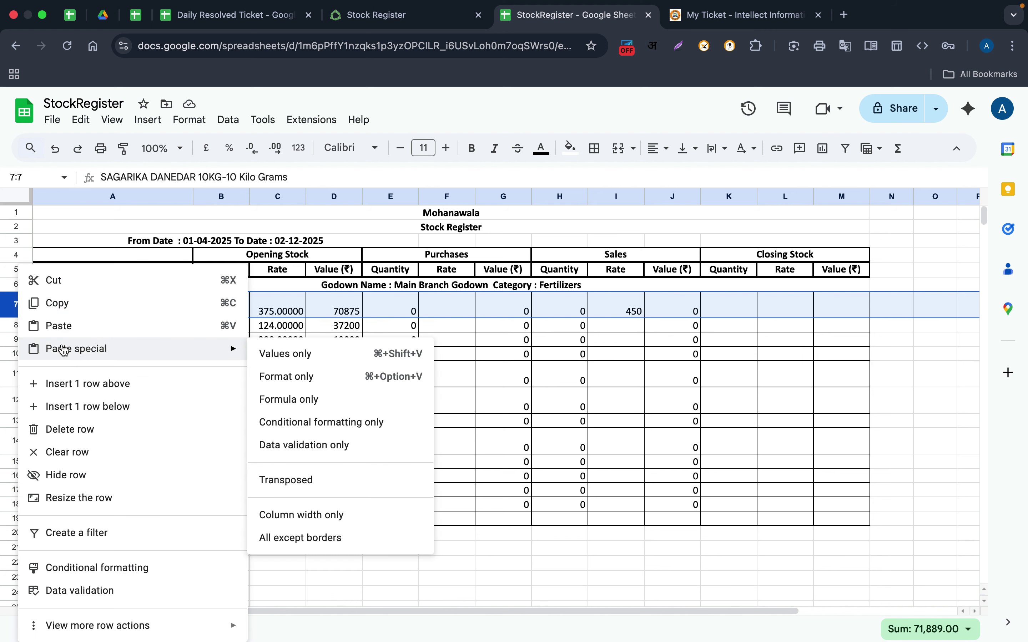
click(84, 407)
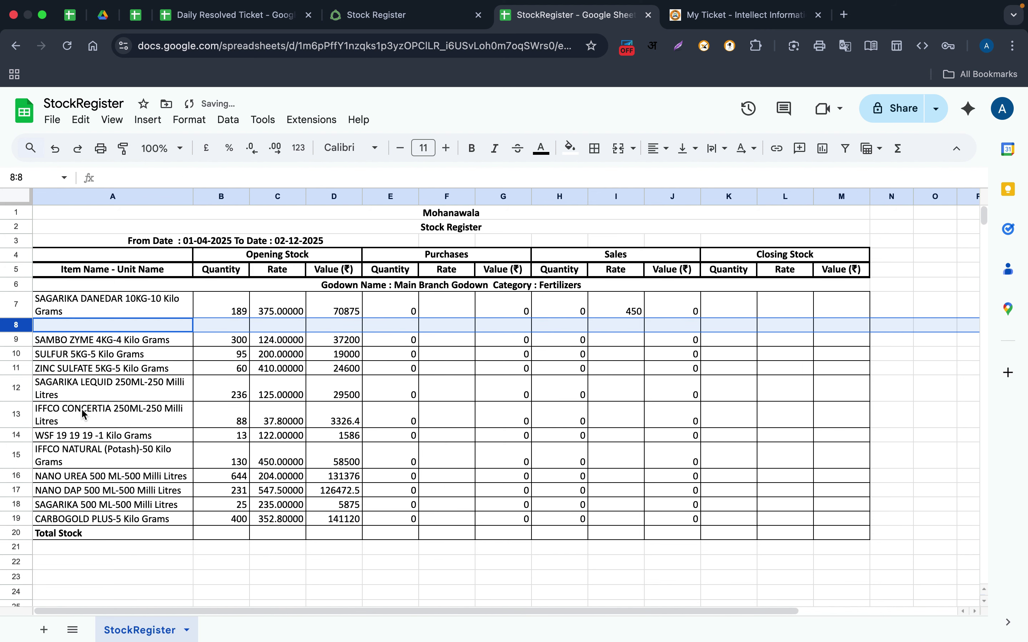
click(120, 329)
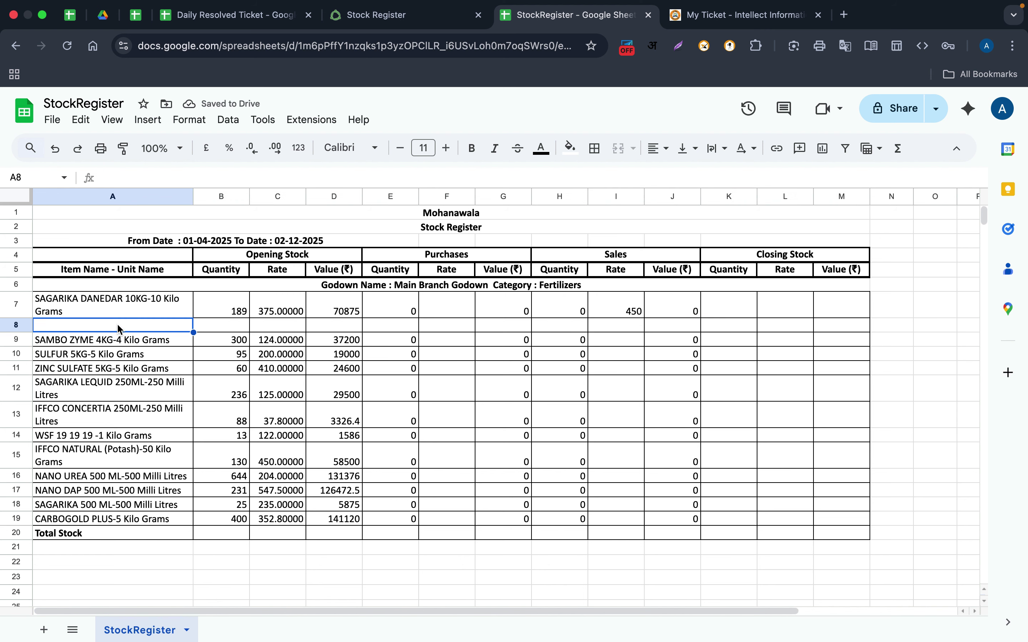
text(SAGARIKA DANEDAR 10KG-10 Kilo Grams)
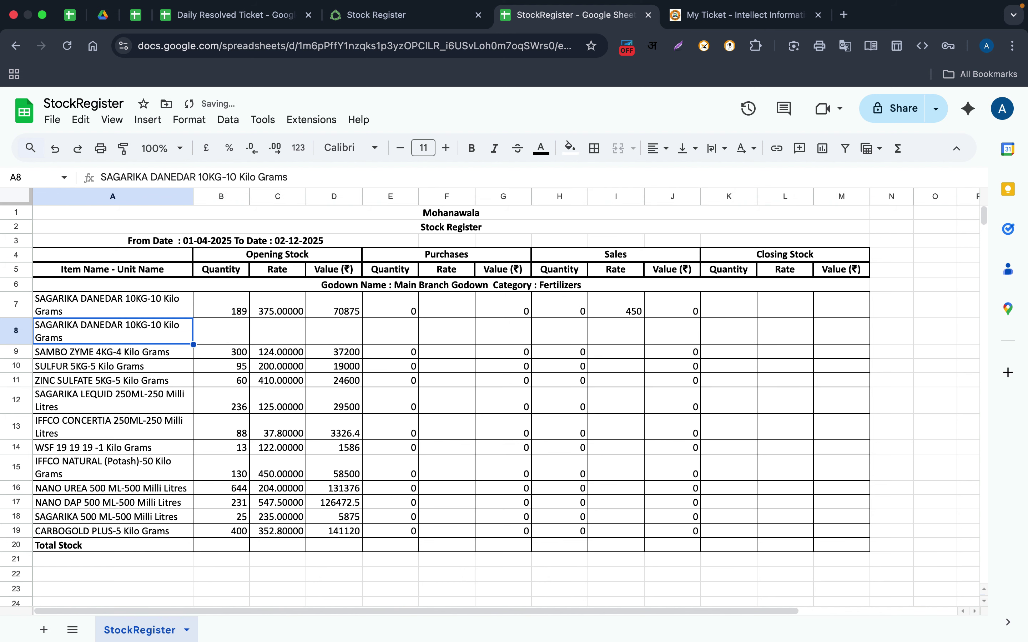
Step: Enter a Purchases Quantity of 100 in E8 and a Purchases Rate of 380 in F8
key(Right)
key(Right)
key(Right)
key(Right)
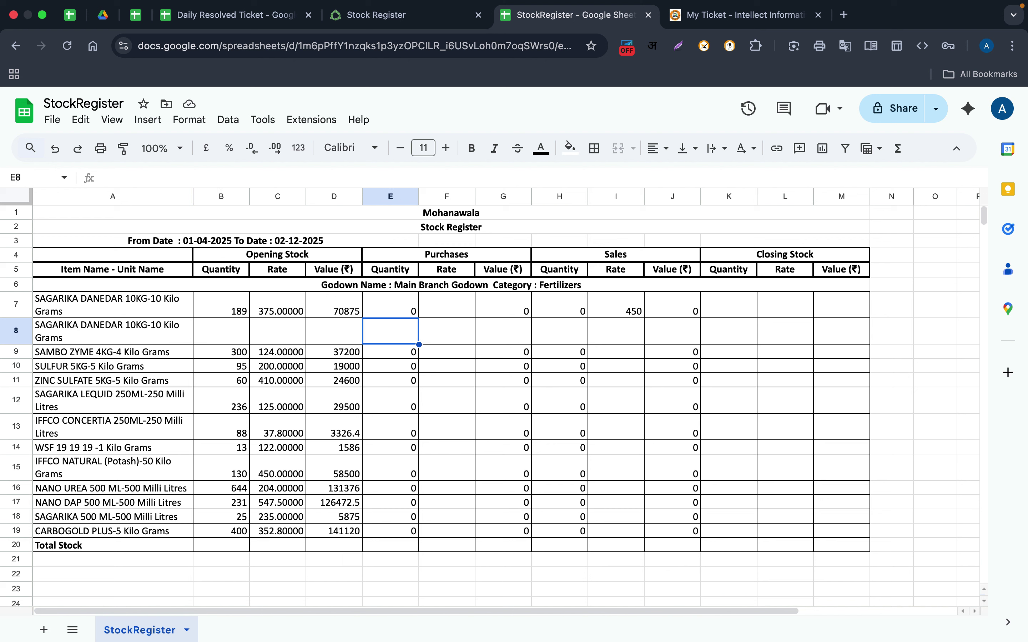
text(100)
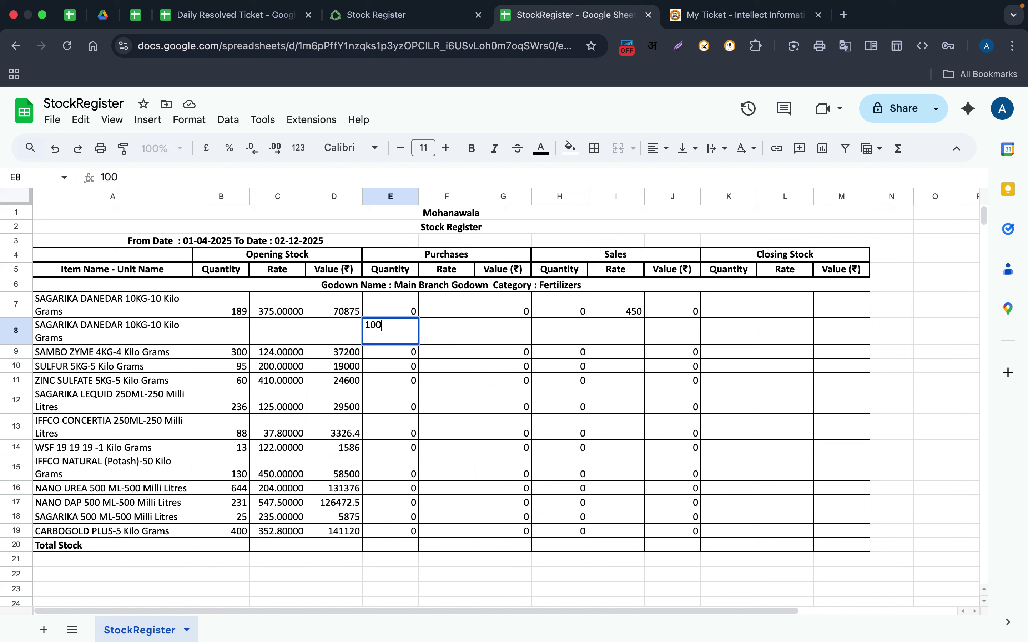
key(Tab)
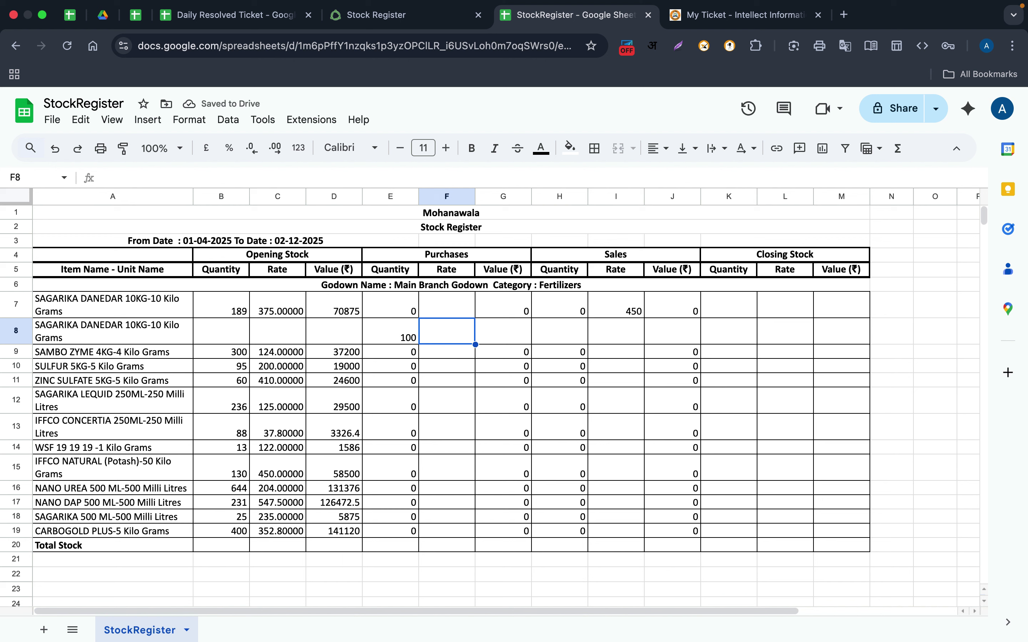
text(380)
key(Tab)
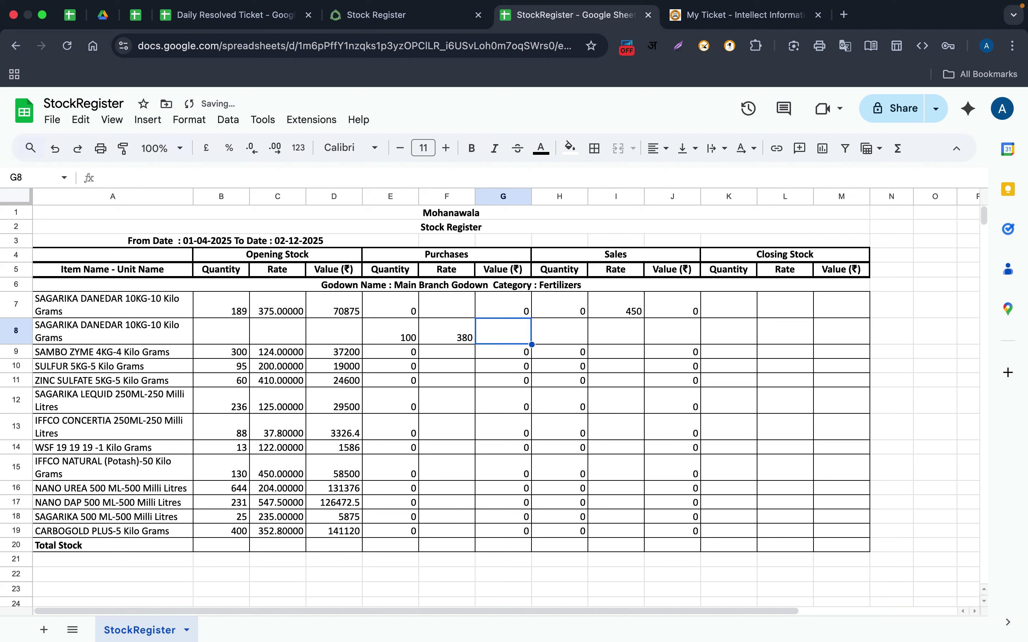
Step: Calculate the Purchases Value in G8 with the formula =E8*F8
text(=)
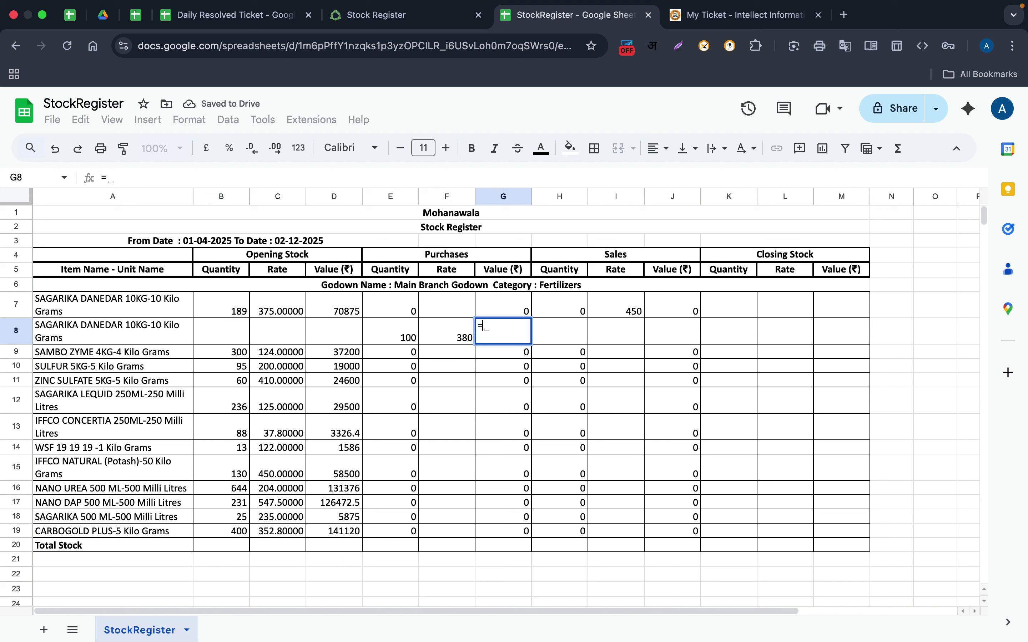
click(406, 338)
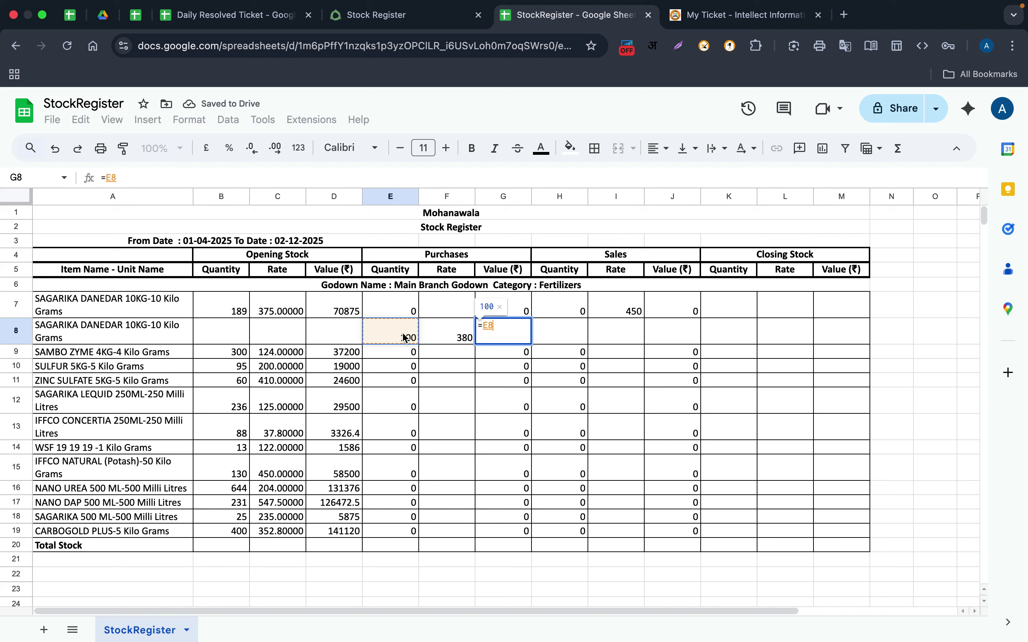
text(*)
click(453, 337)
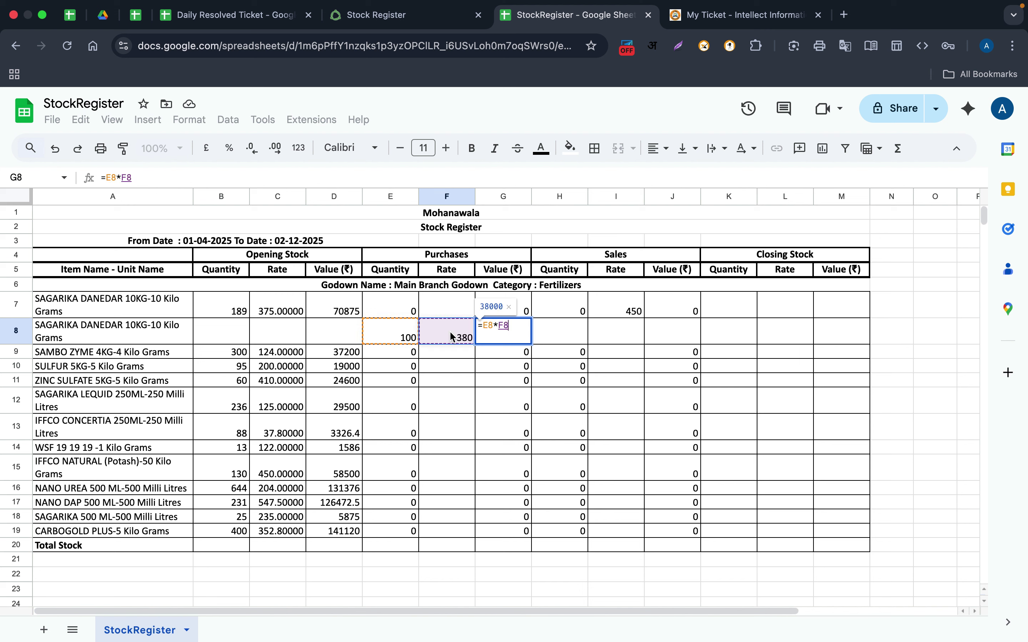
key(Return)
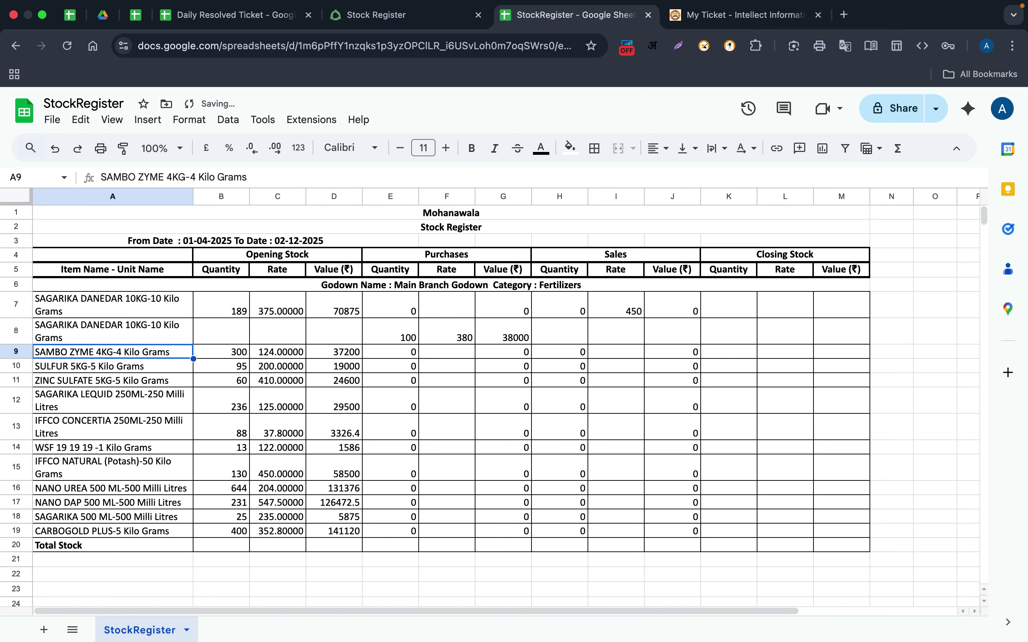
click(494, 337)
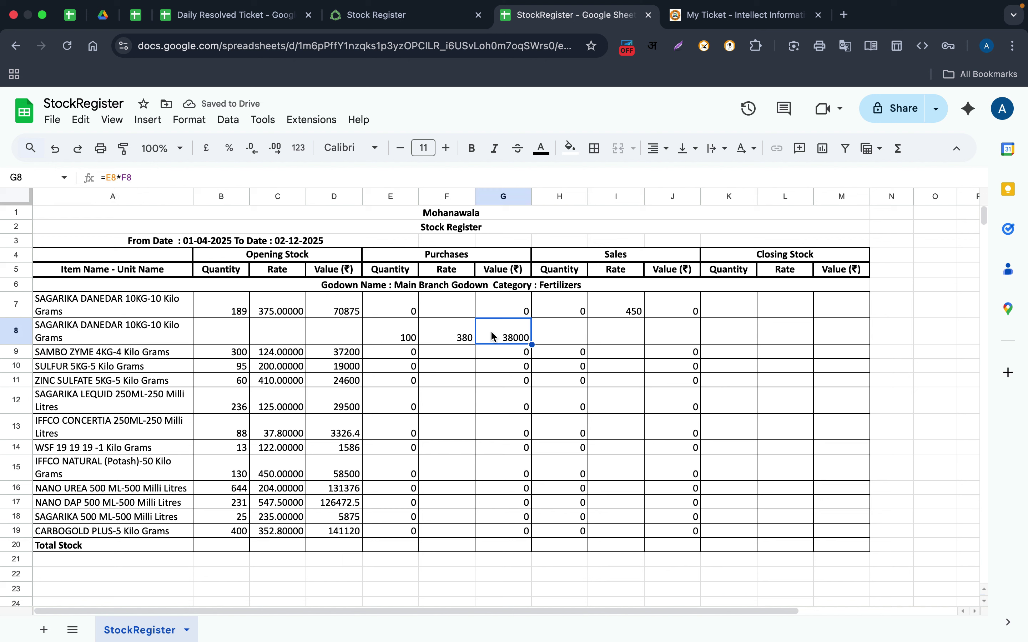
Step: Format the Purchases Rate cells F7:F19 to show five decimal places
click(462, 340)
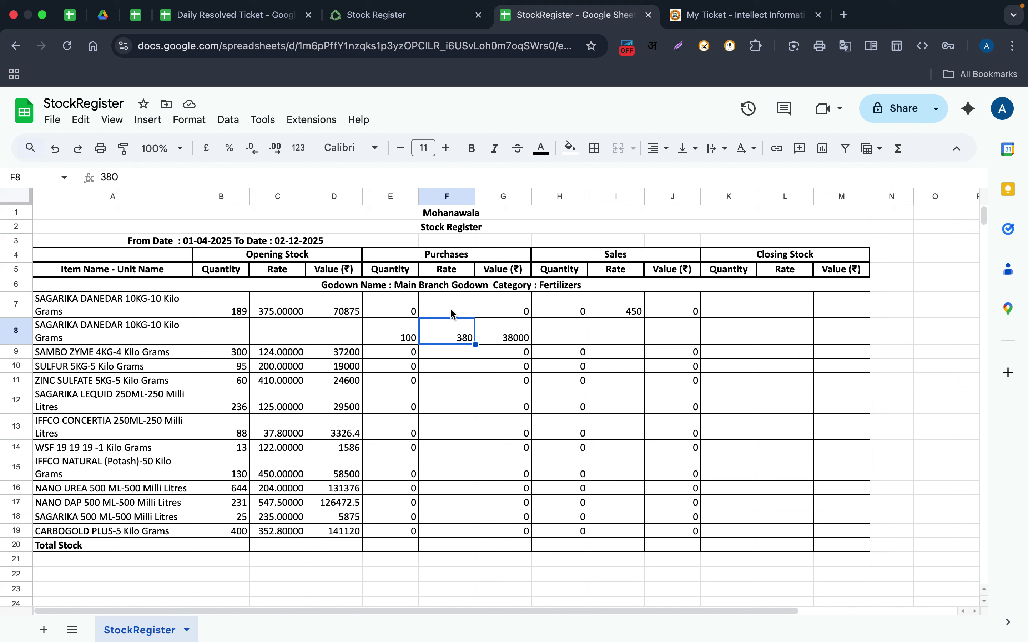
click(451, 314)
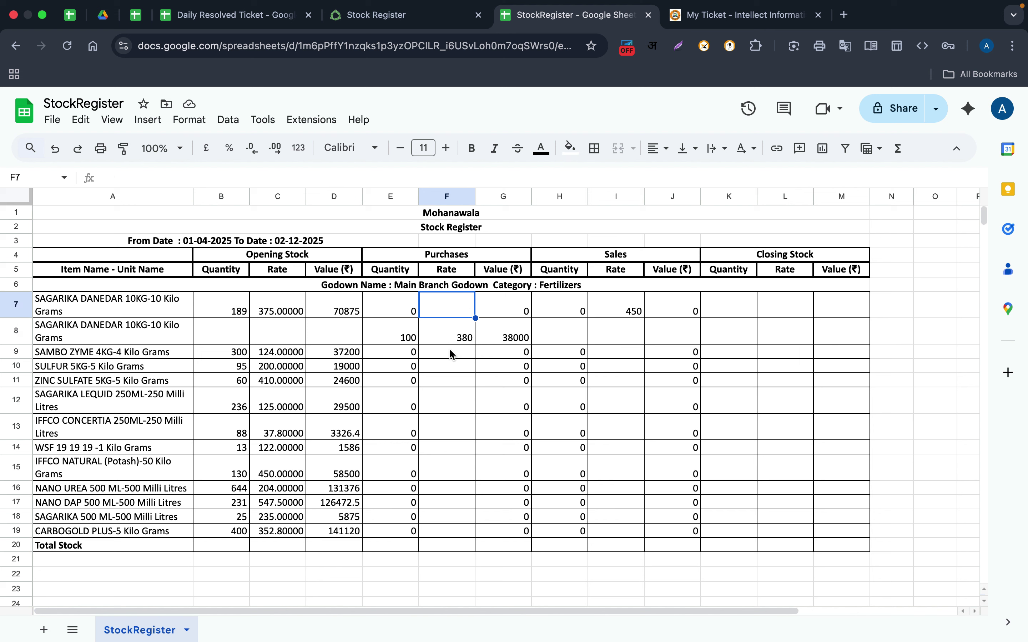
shift+click(451, 536)
click(278, 152)
click(279, 152)
click(279, 152)
click(278, 152)
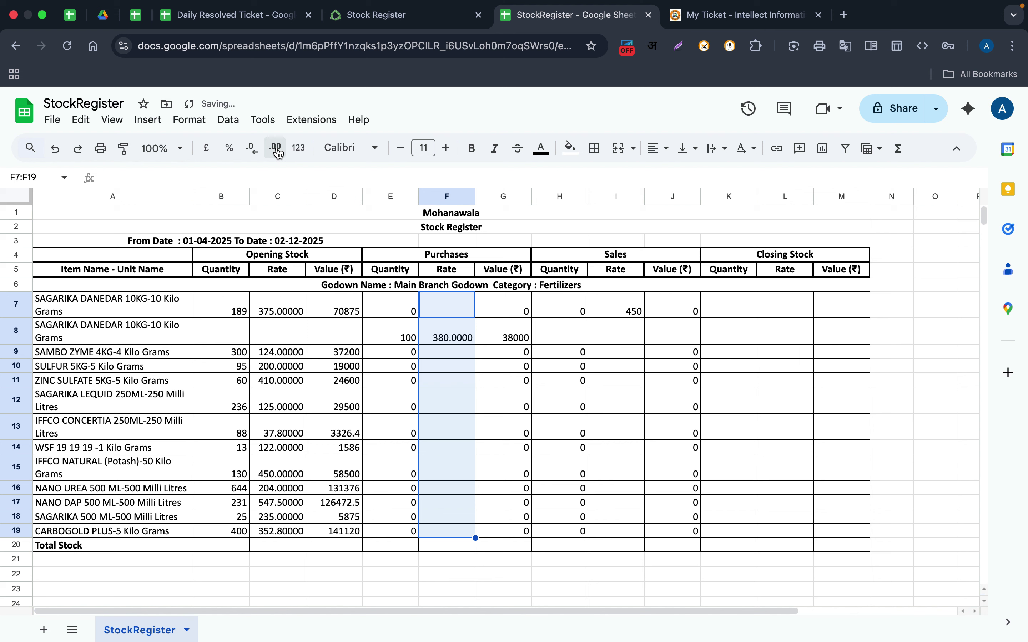
click(278, 152)
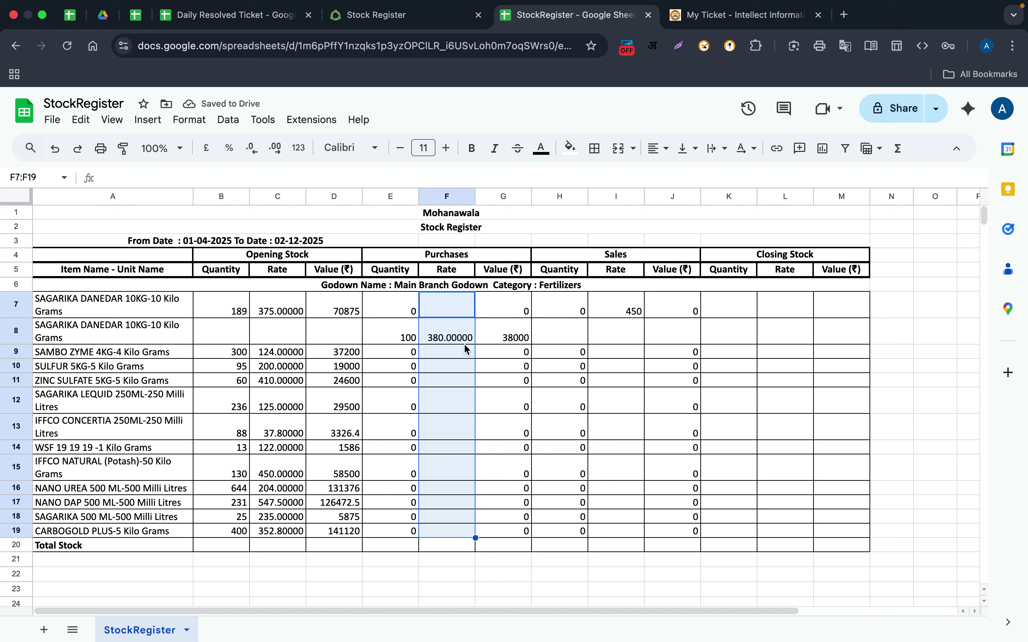
click(624, 340)
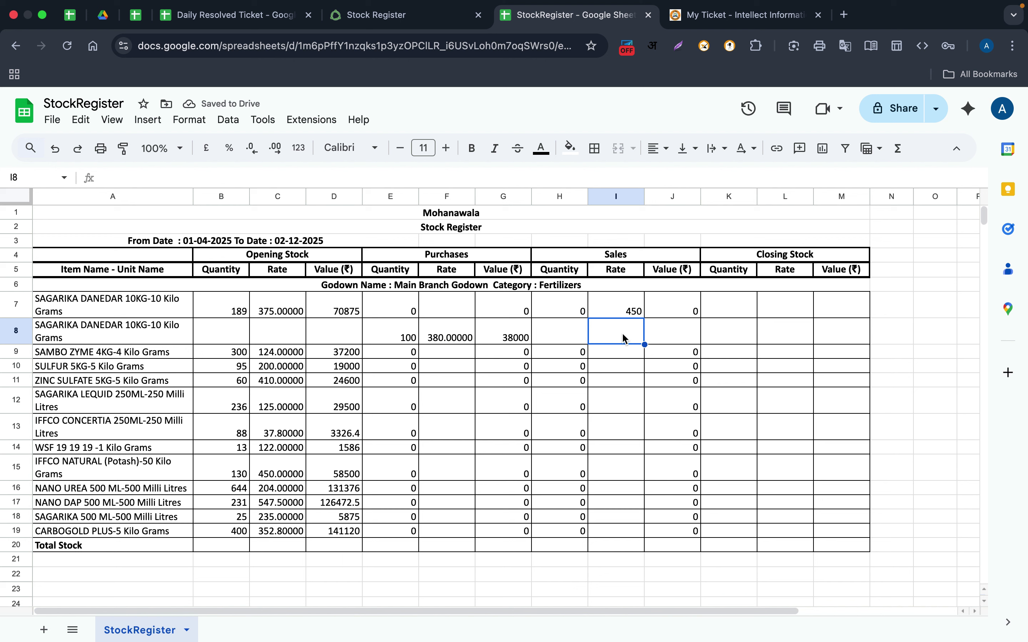
click(630, 310)
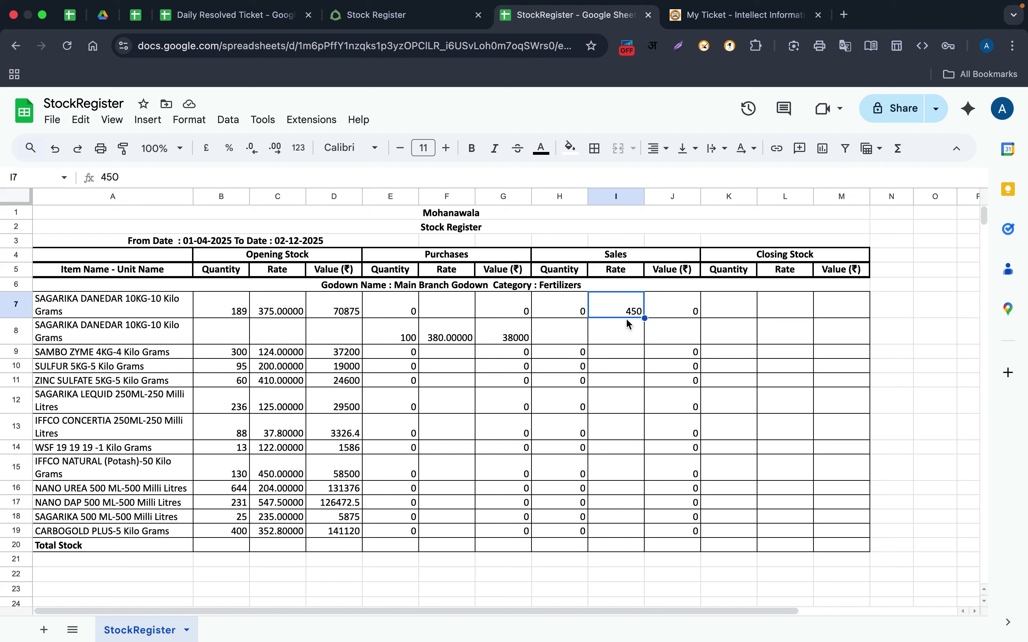
click(627, 342)
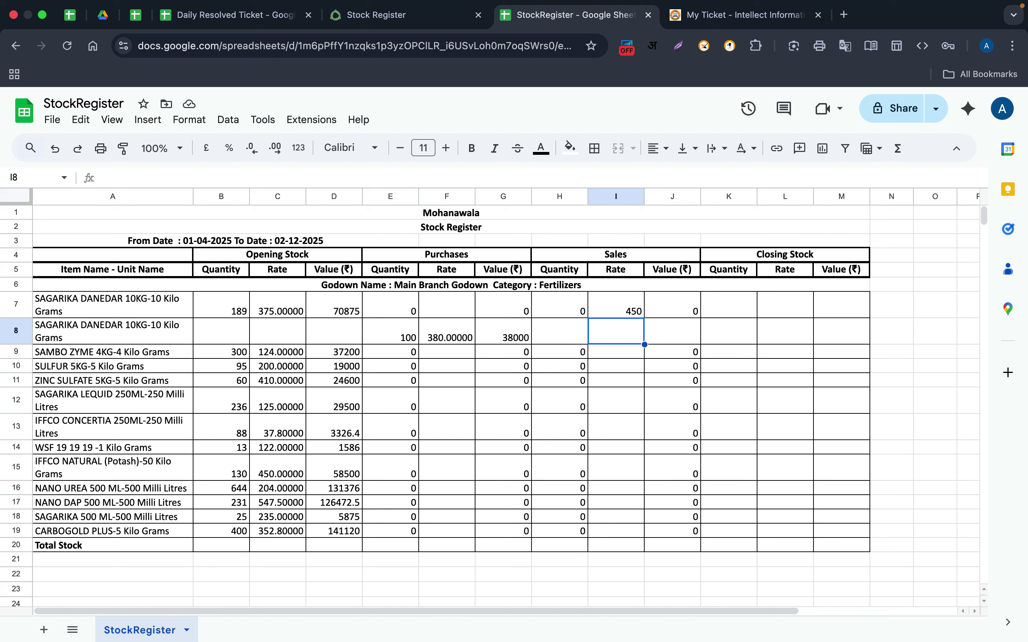
text(450)
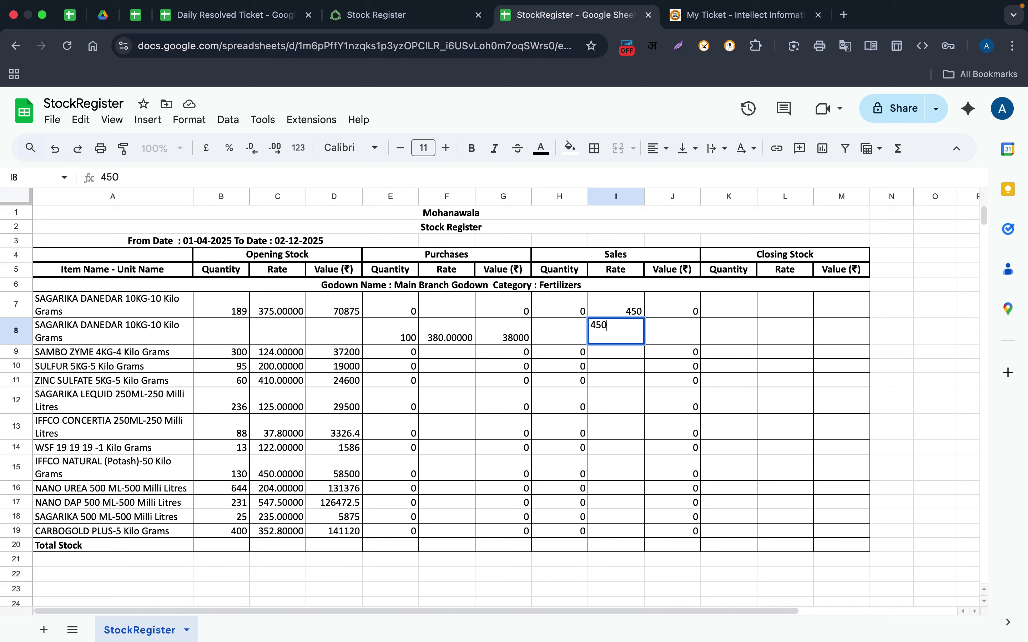
key(Tab)
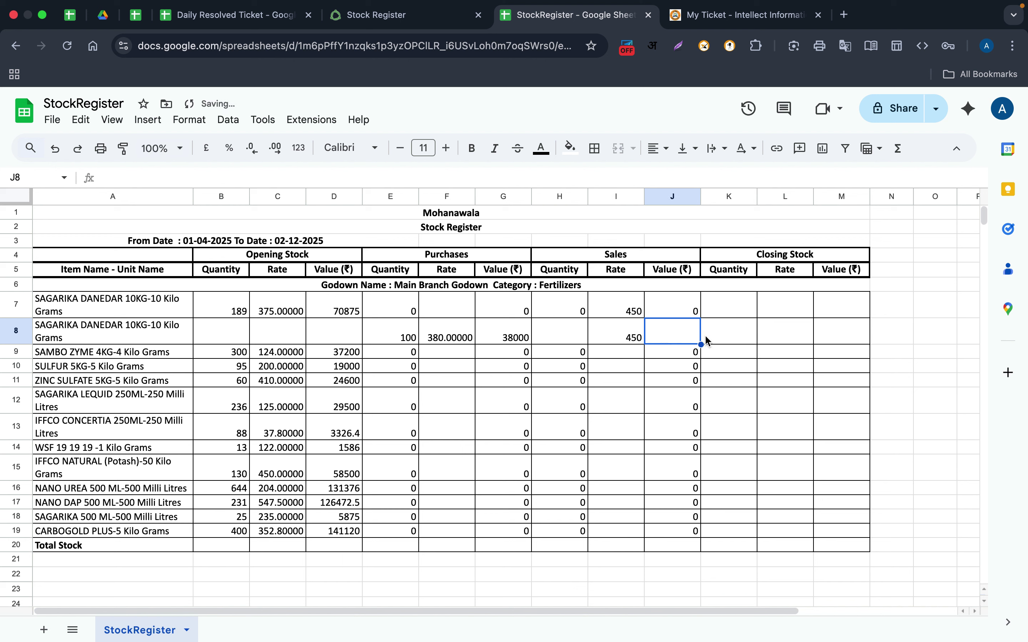
click(728, 334)
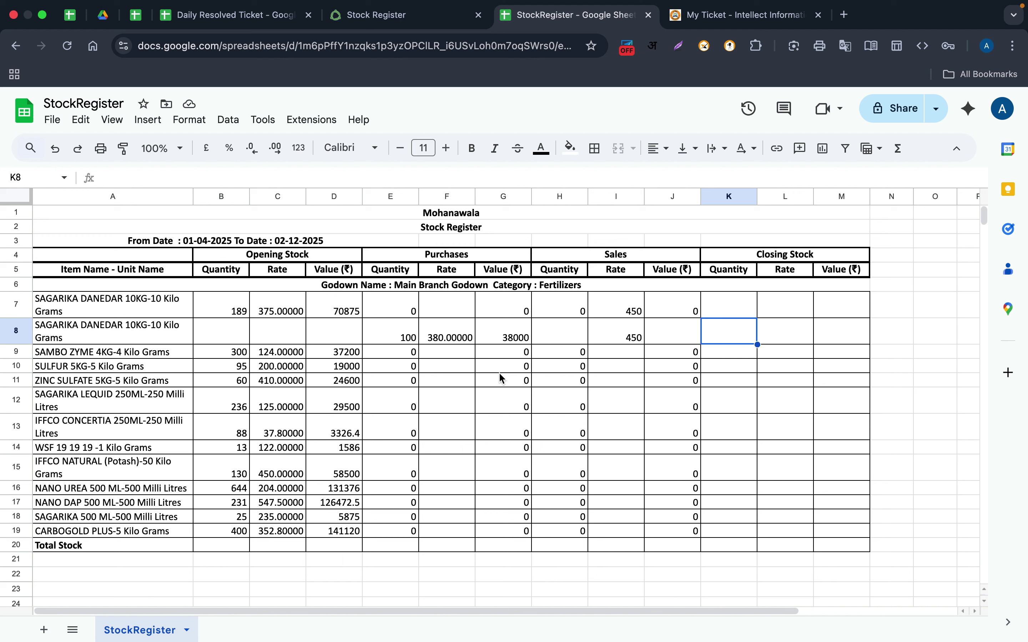
key(super+shift+5)
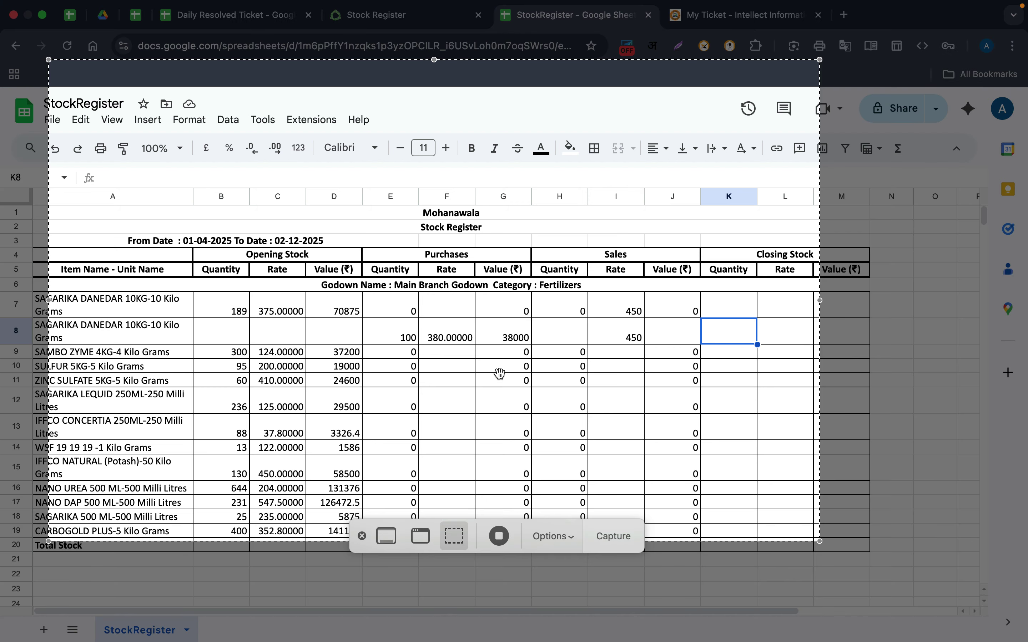